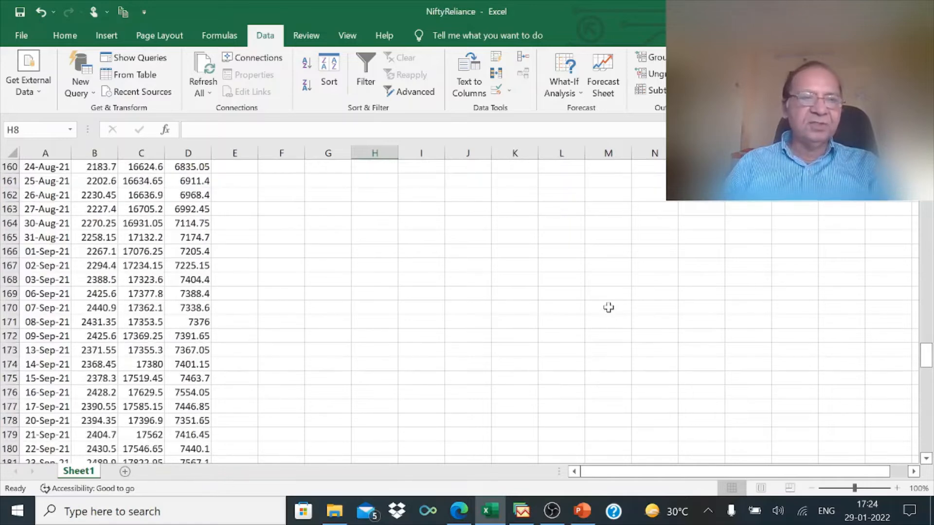
Step: Review the daily price rows in the NiftyReliance sheet through to the last December 2021 entry
scroll(608, 307, down, 20)
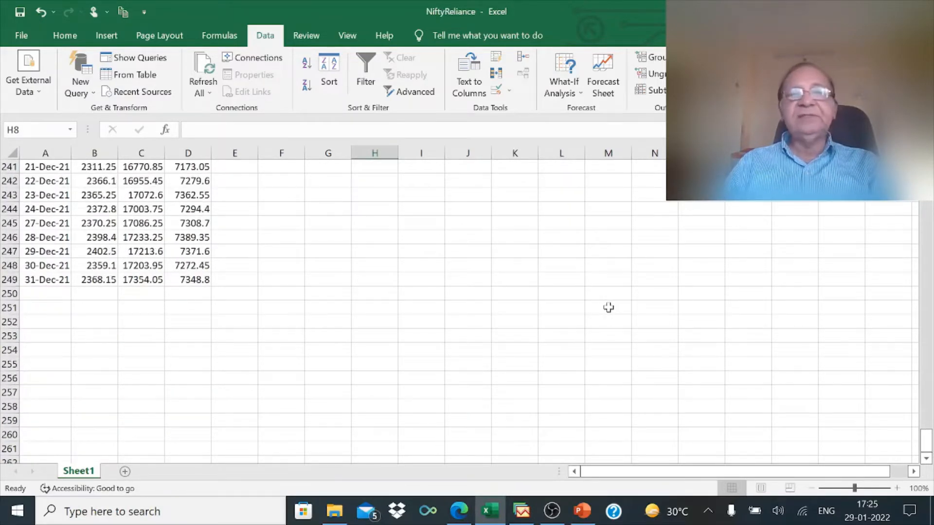
scroll(608, 307, up, 20)
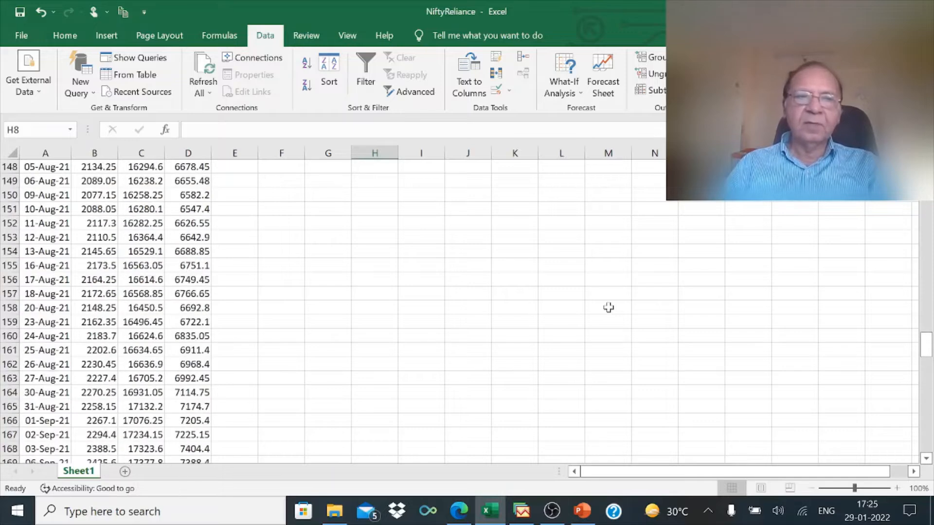
scroll(609, 308, up, 20)
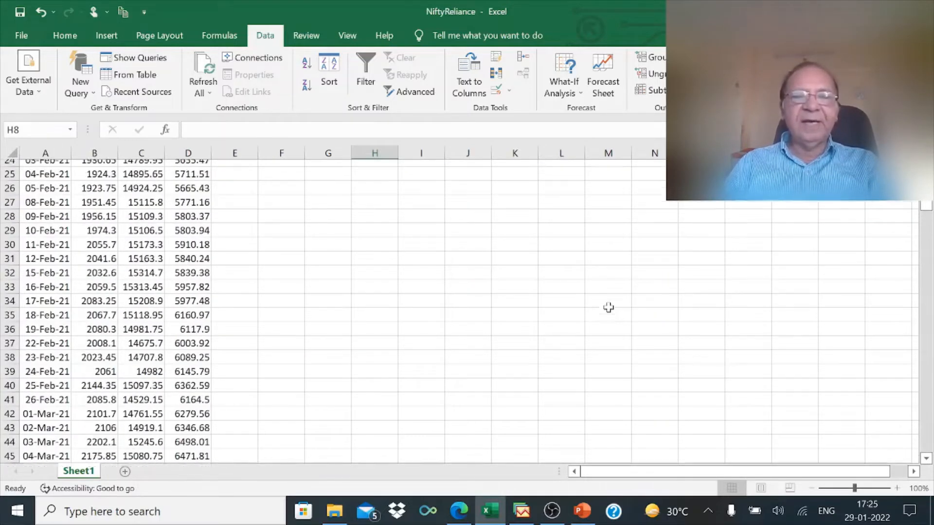
scroll(609, 307, up, 2)
scroll(605, 306, up, 6)
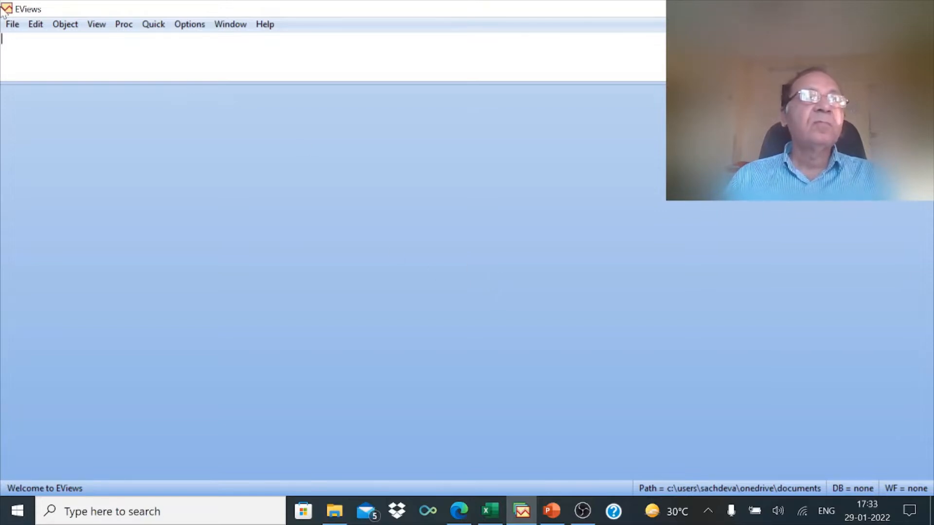
click(12, 25)
mouse_move(27, 41)
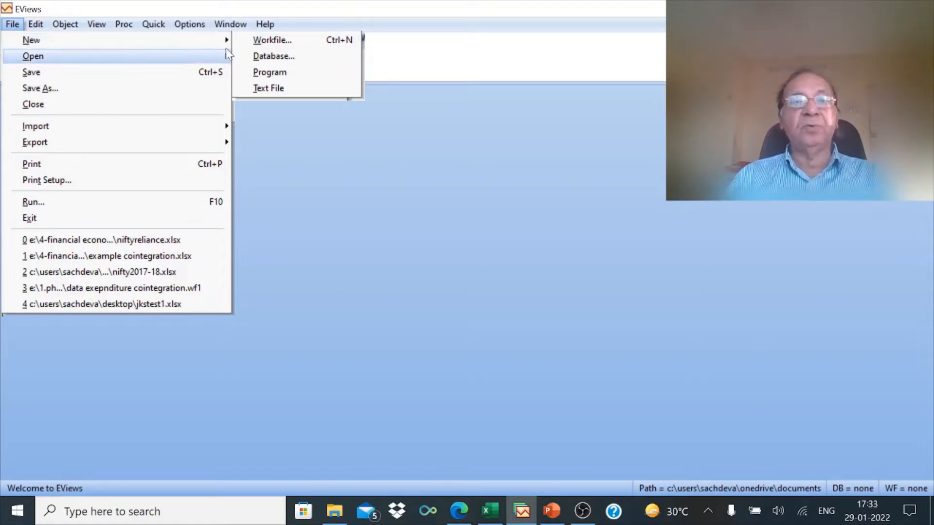
mouse_move(112, 57)
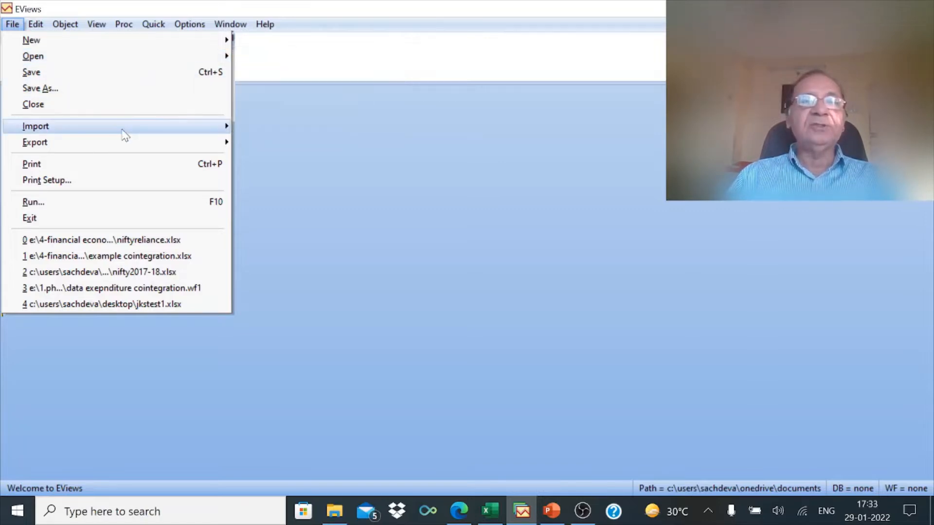
mouse_move(189, 131)
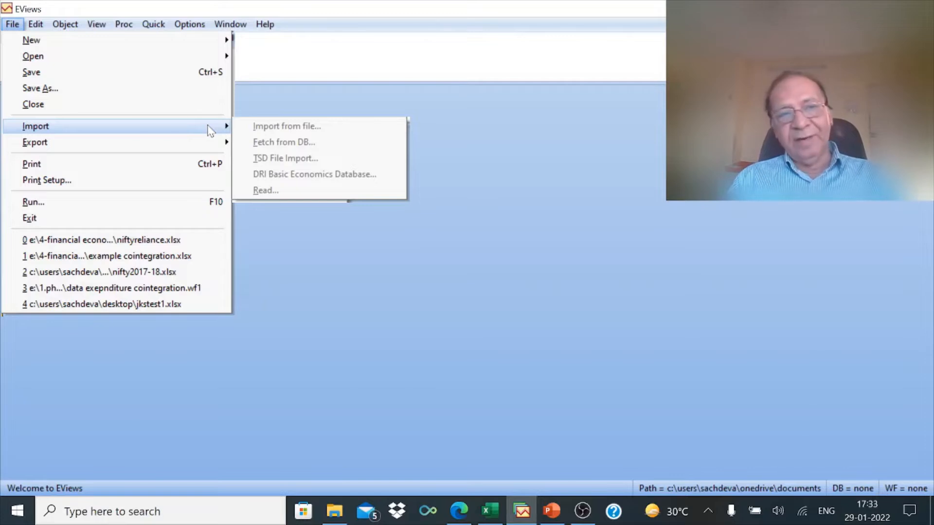
mouse_move(188, 58)
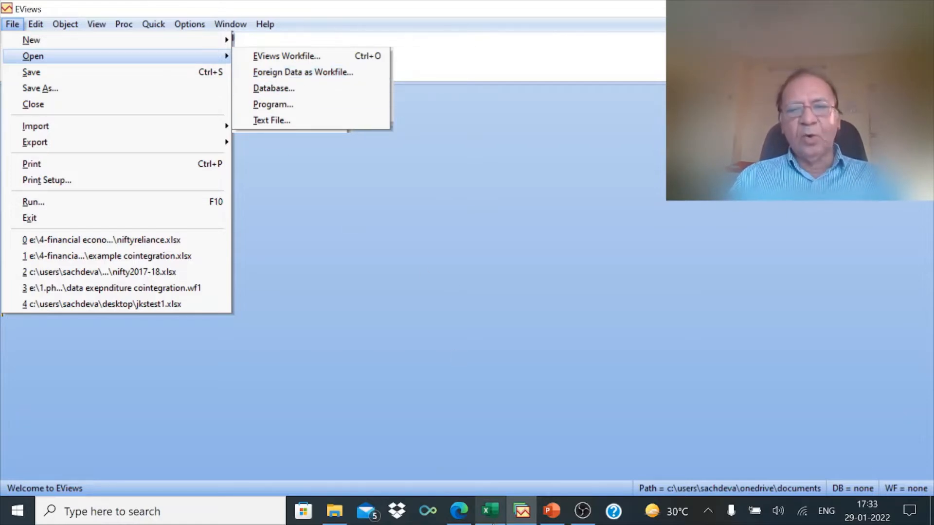
mouse_move(492, 519)
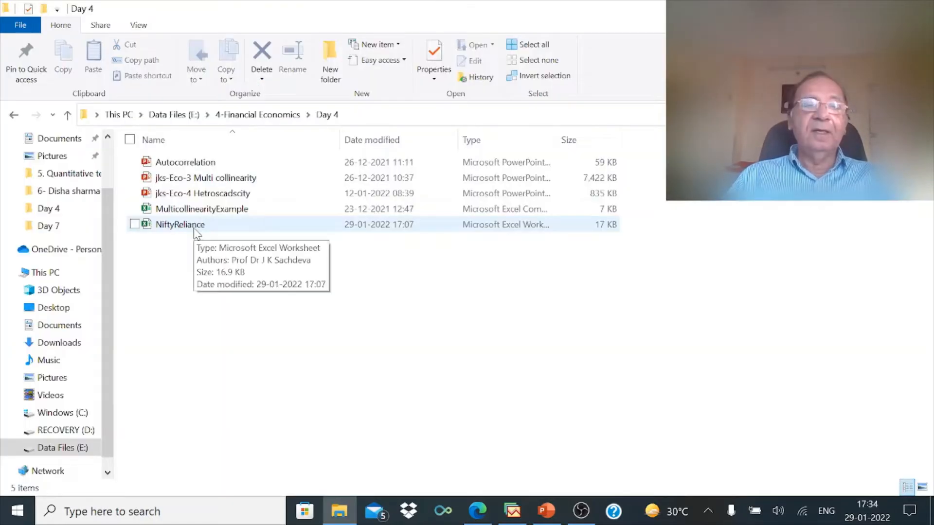
Step: Open the NiftyReliance workbook from the Day 4 folder with EViews
right_click(235, 229)
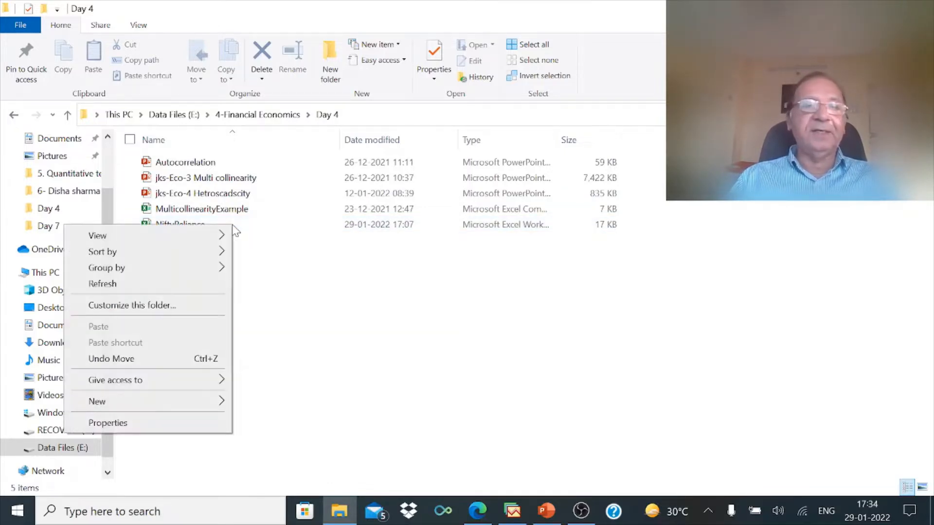
click(171, 226)
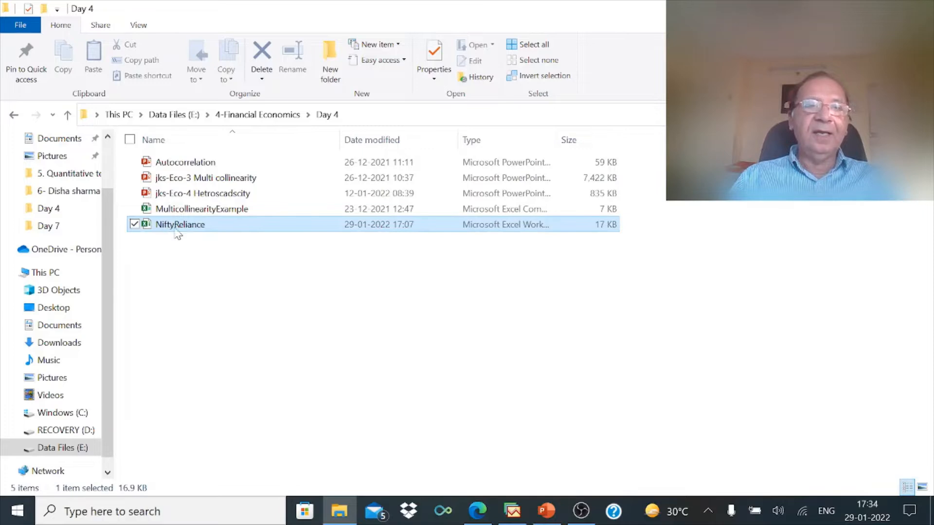
right_click(178, 234)
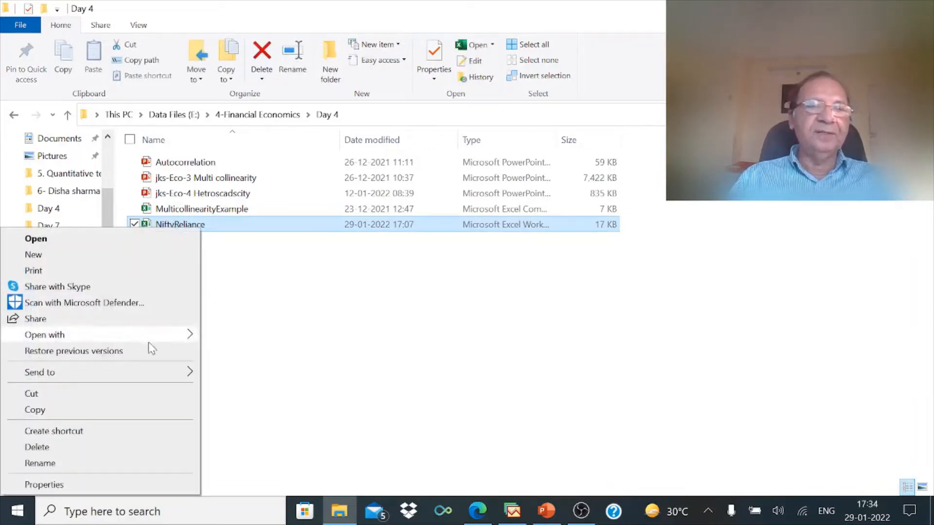
mouse_move(162, 340)
click(228, 339)
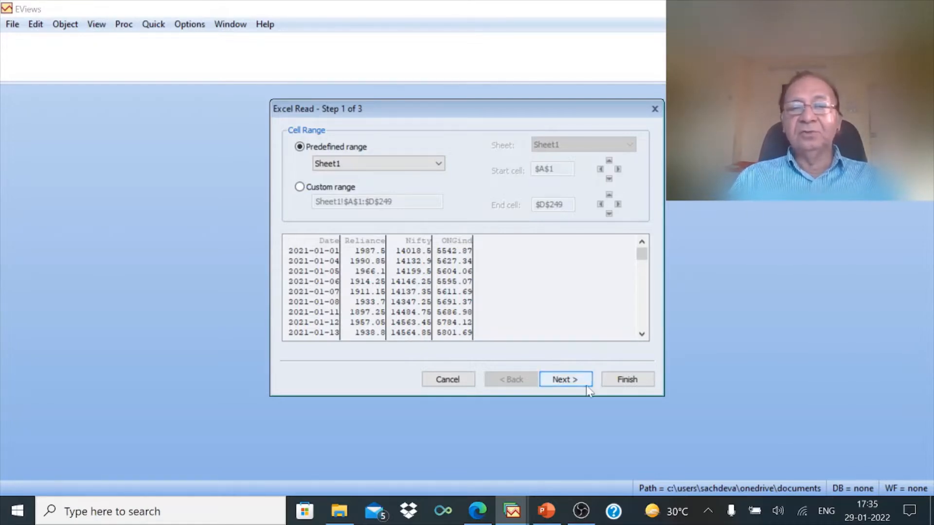
Step: Import Sheet1 with one header line into a new workfile dated by the date series, checking the Reliance, Nifty and ONGind columns
click(564, 380)
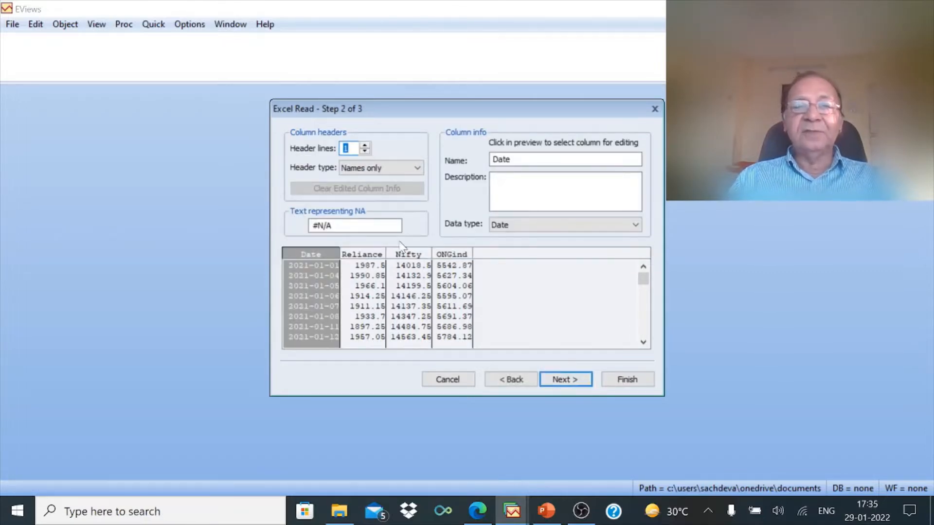
click(352, 281)
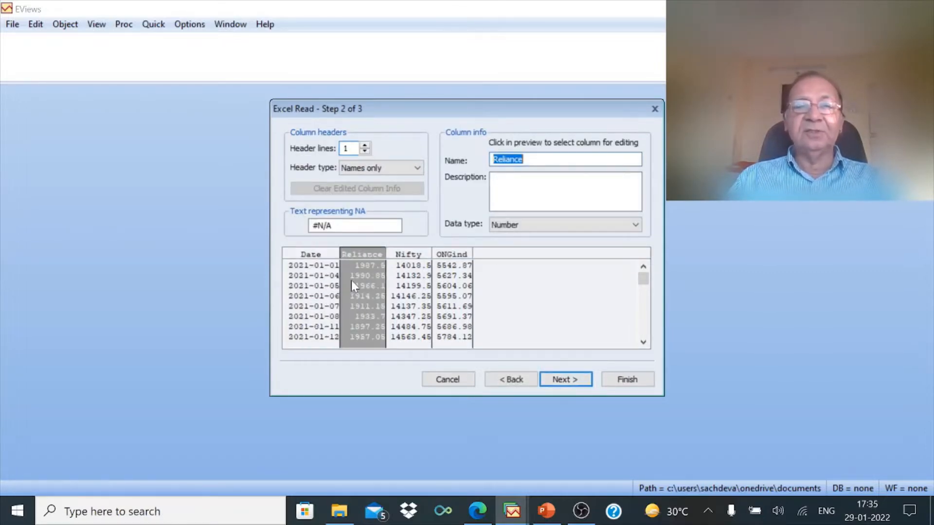
click(409, 276)
click(453, 276)
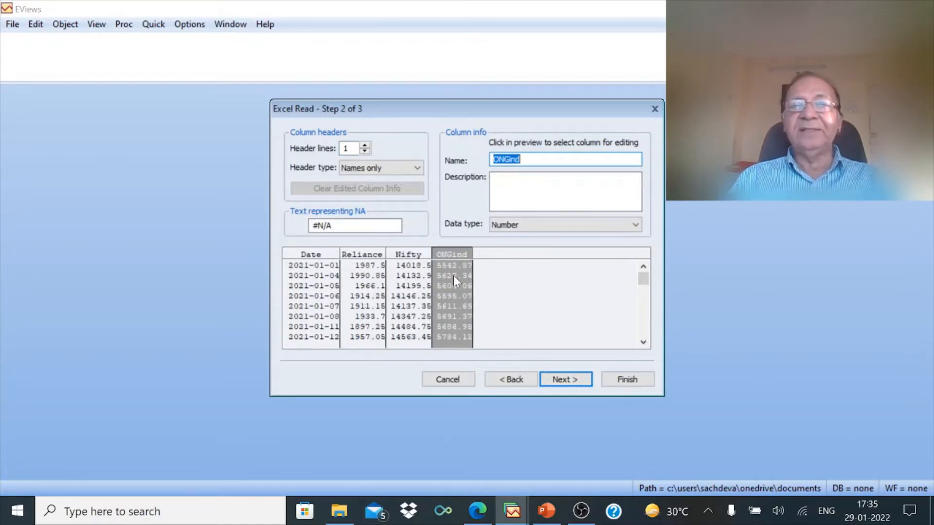
click(572, 379)
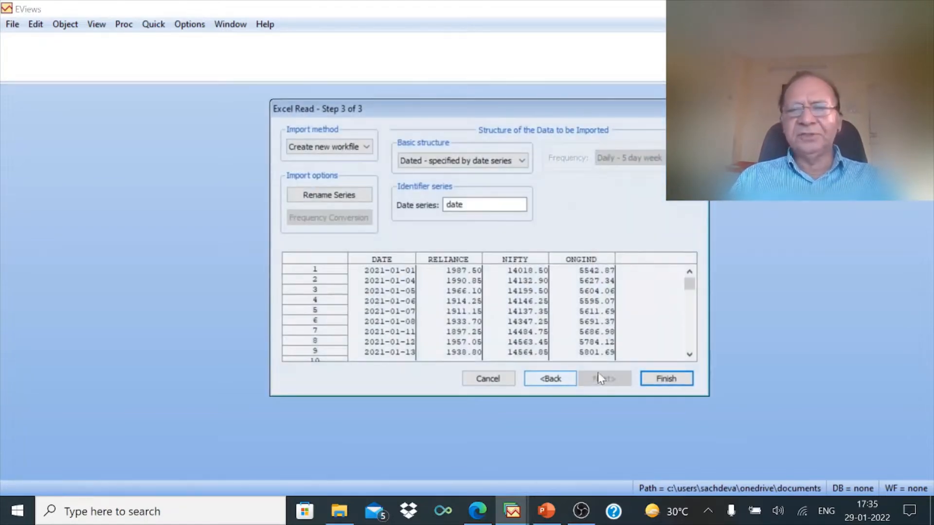
click(664, 378)
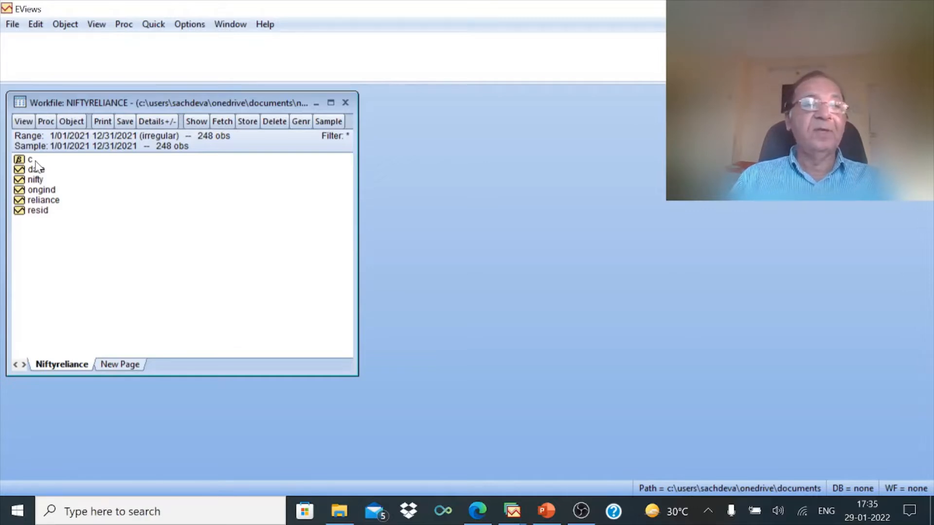
Step: Inspect the contents of the resid series in the workfile and close it
click(41, 214)
right_click(41, 217)
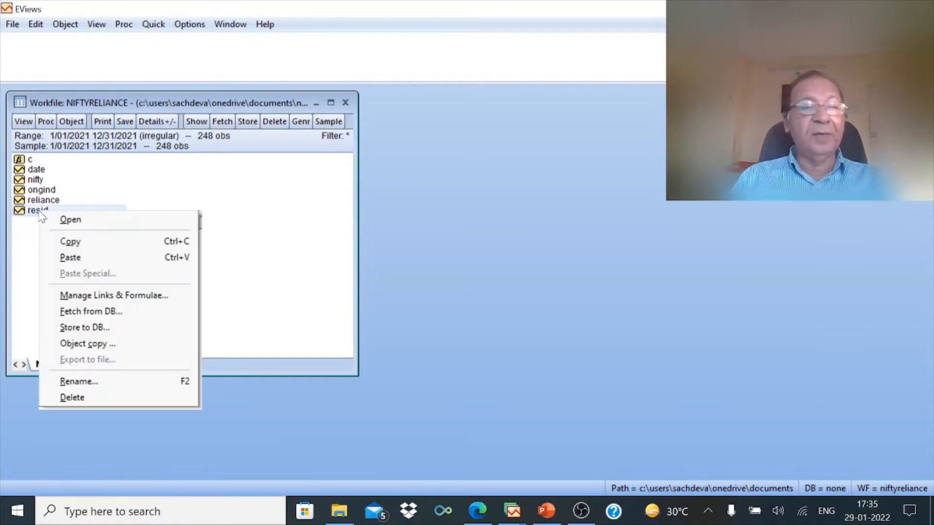
click(63, 221)
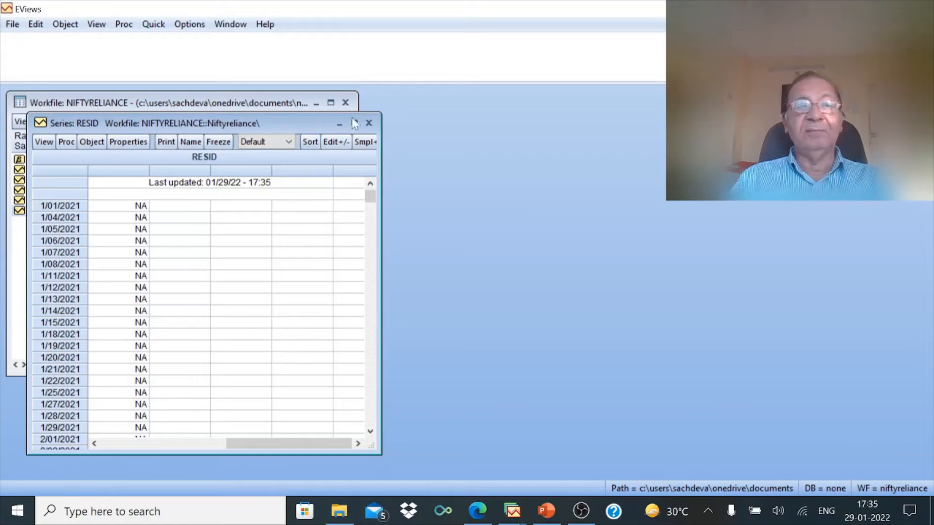
click(368, 123)
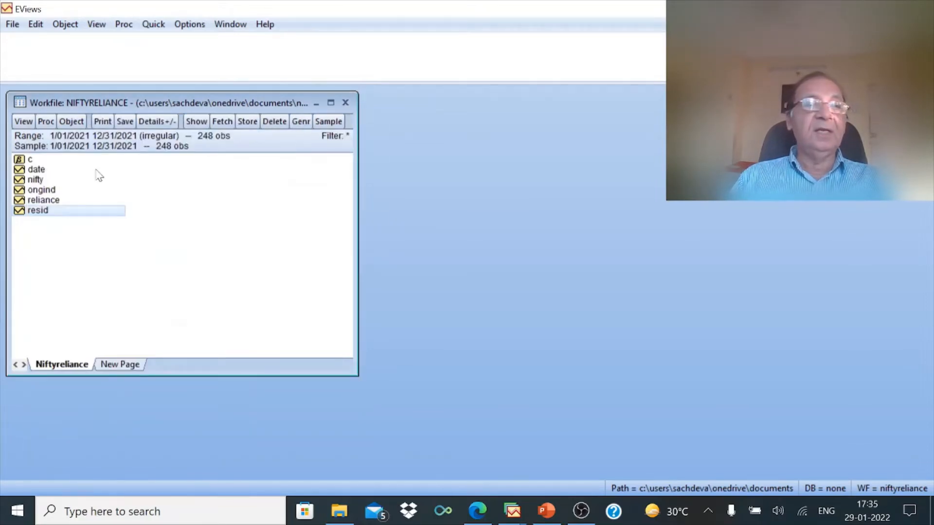
Step: Inspect the values of the coefficient object c and close it
click(27, 160)
right_click(27, 163)
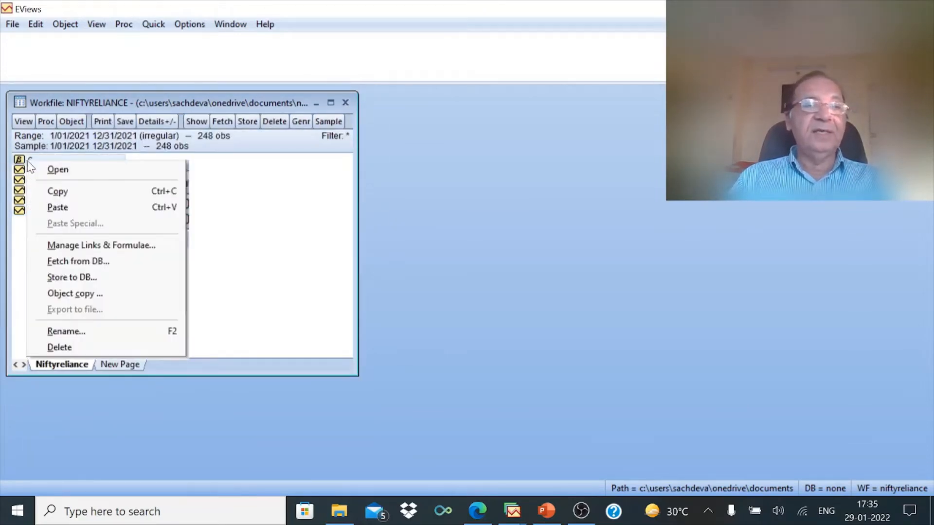
click(52, 171)
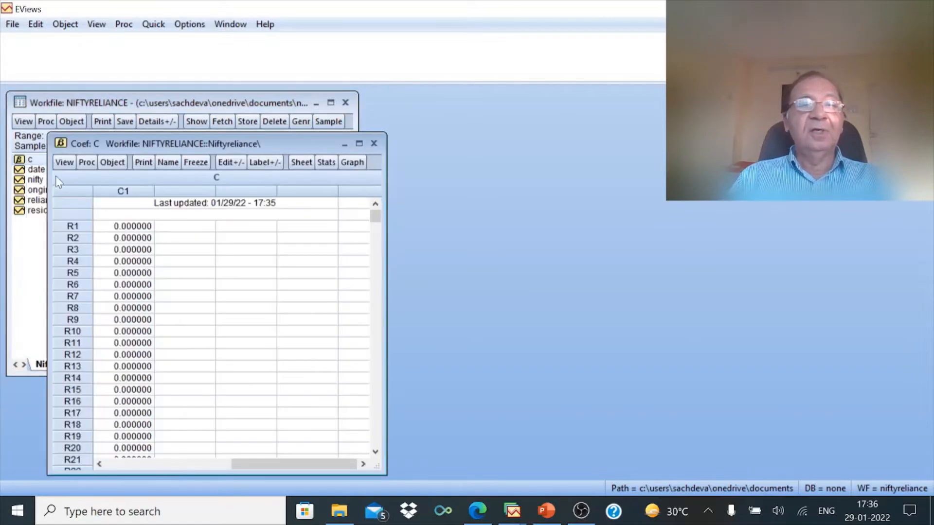
click(373, 143)
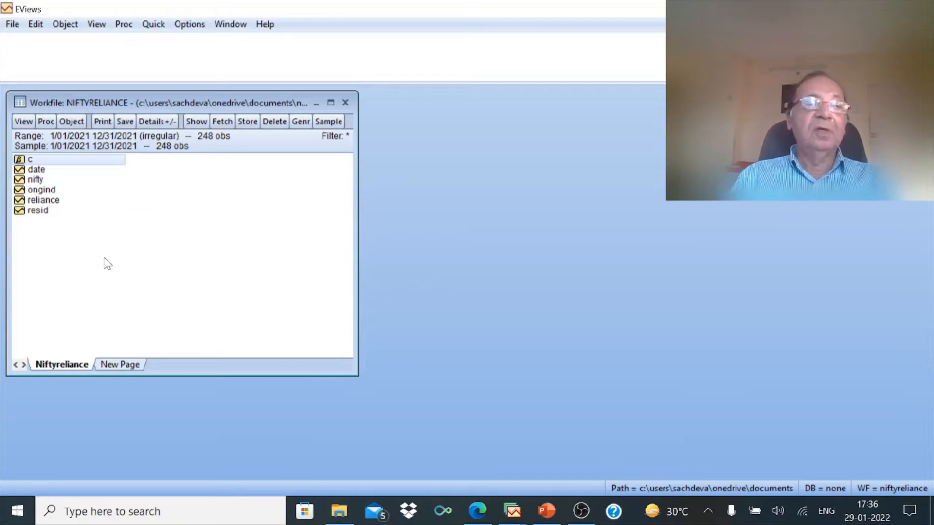
click(50, 202)
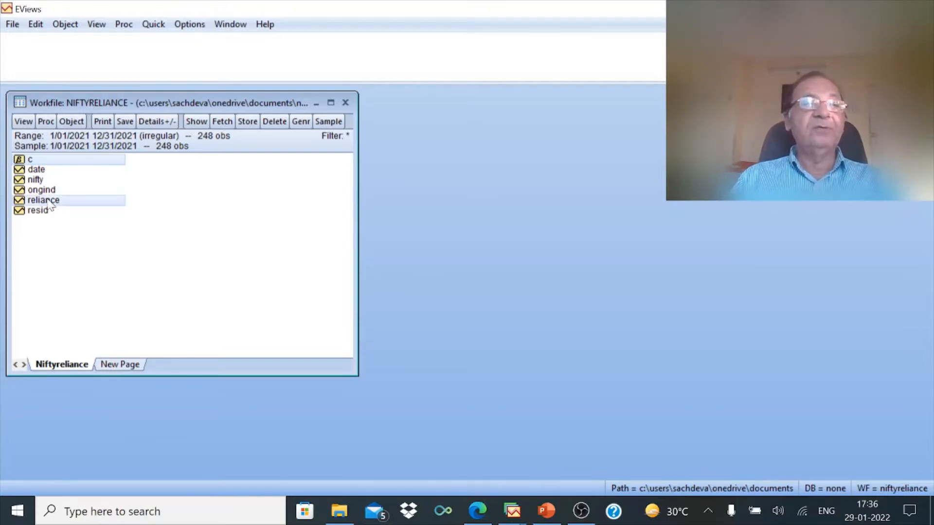
click(66, 181)
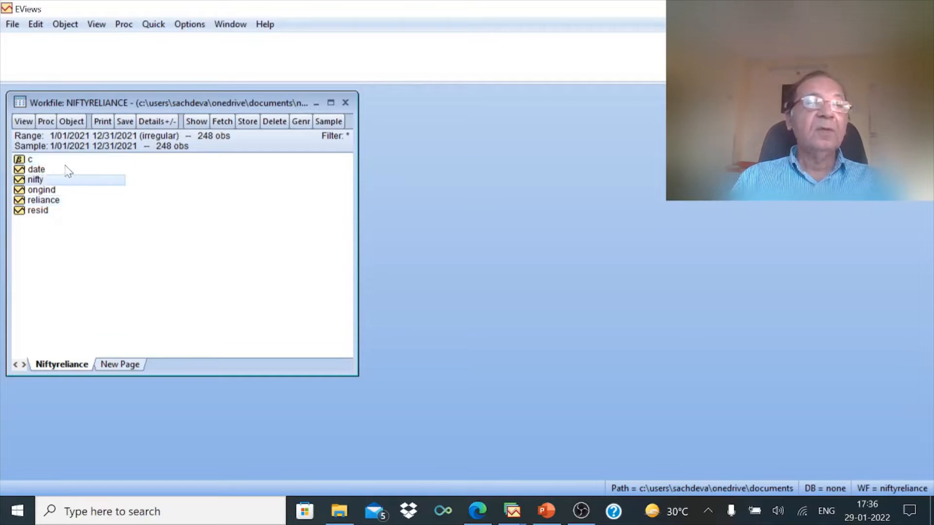
ctrl+click(57, 201)
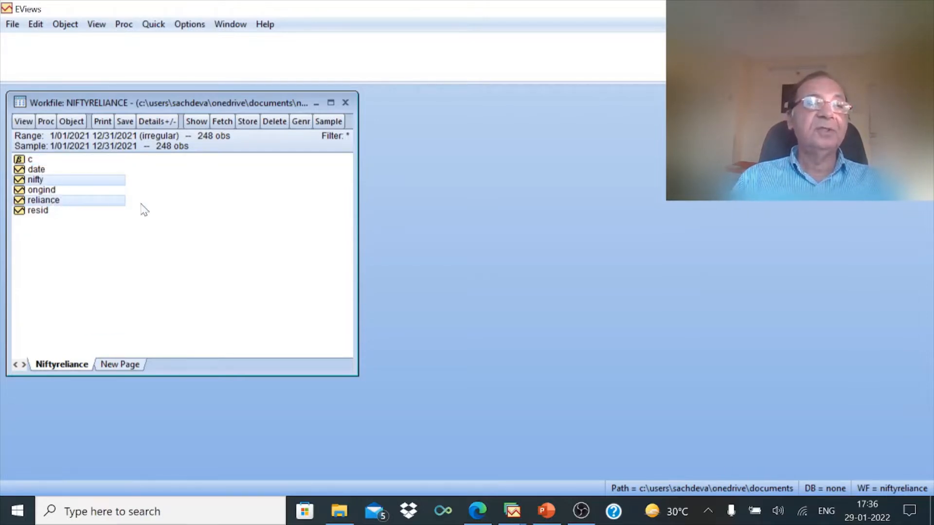
click(144, 214)
Step: Open the reliance, nifty and ongind series together as a group, in that order
click(57, 200)
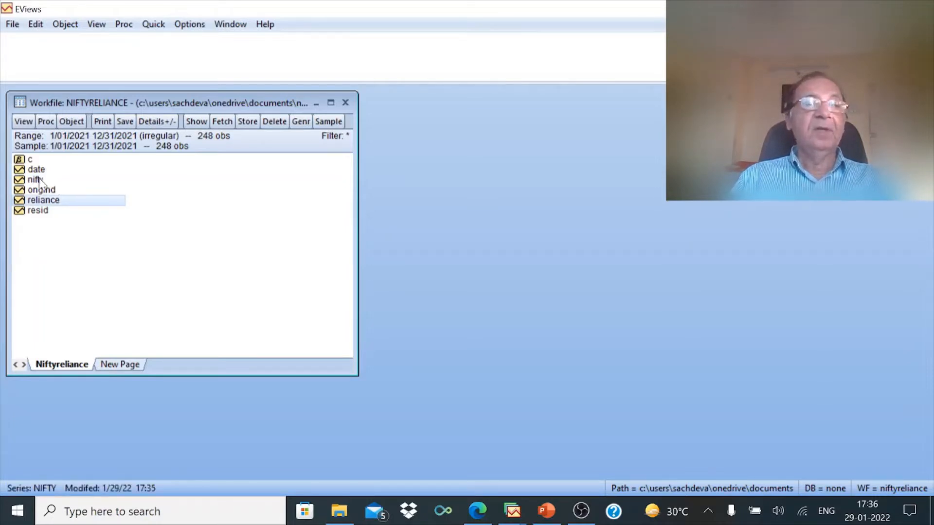
ctrl+click(38, 180)
ctrl+click(41, 189)
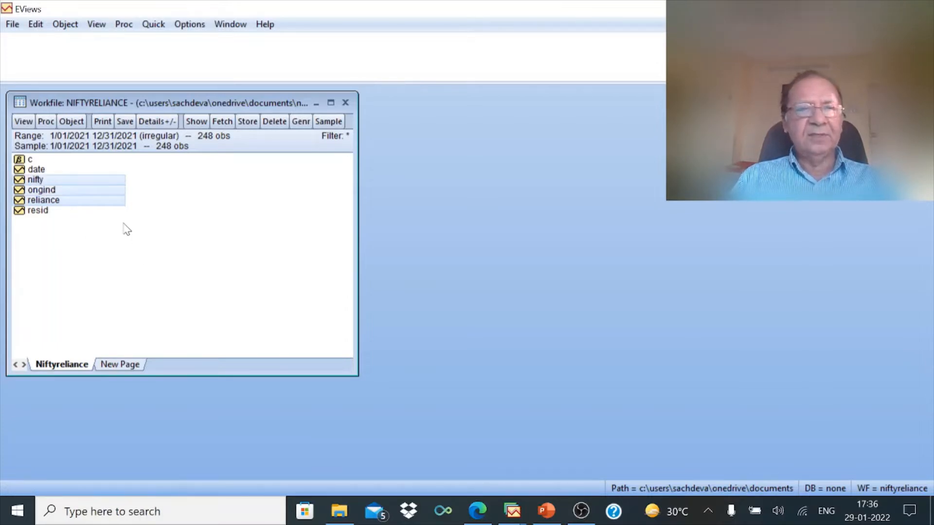
right_click(115, 183)
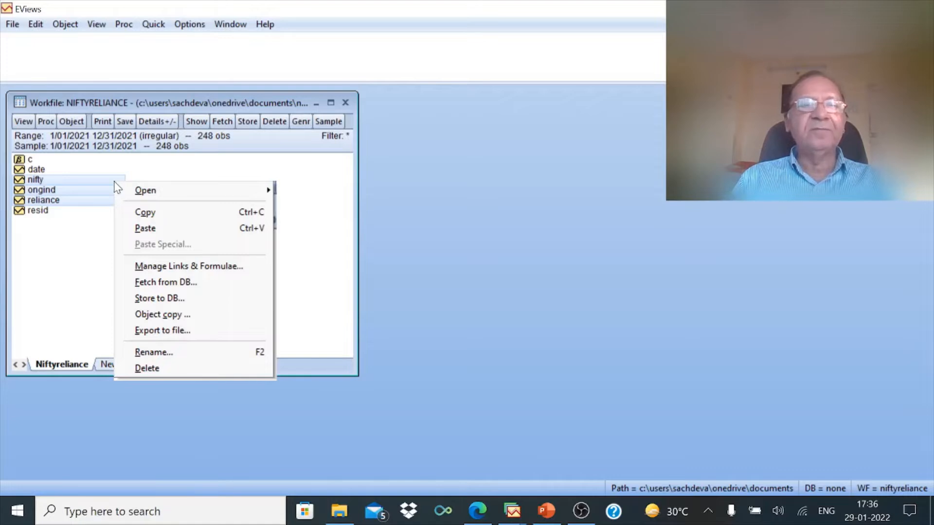
mouse_move(190, 191)
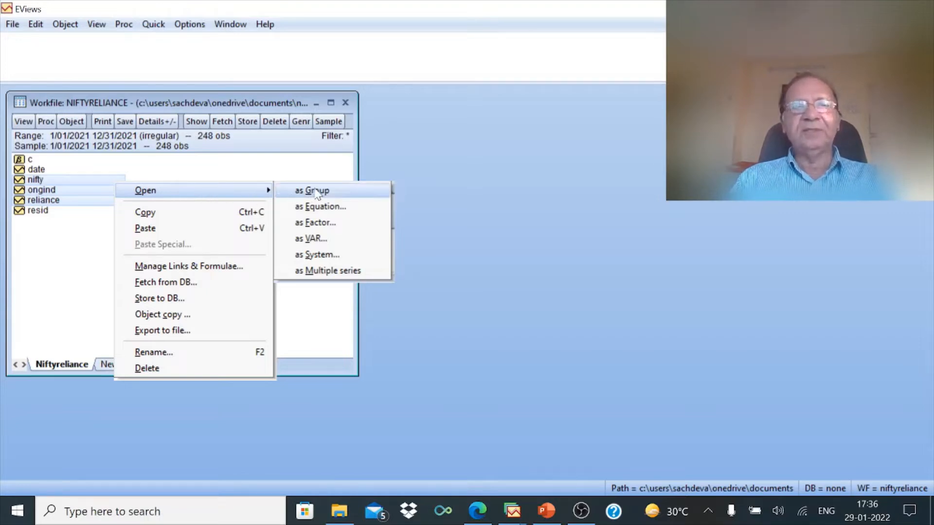
click(317, 193)
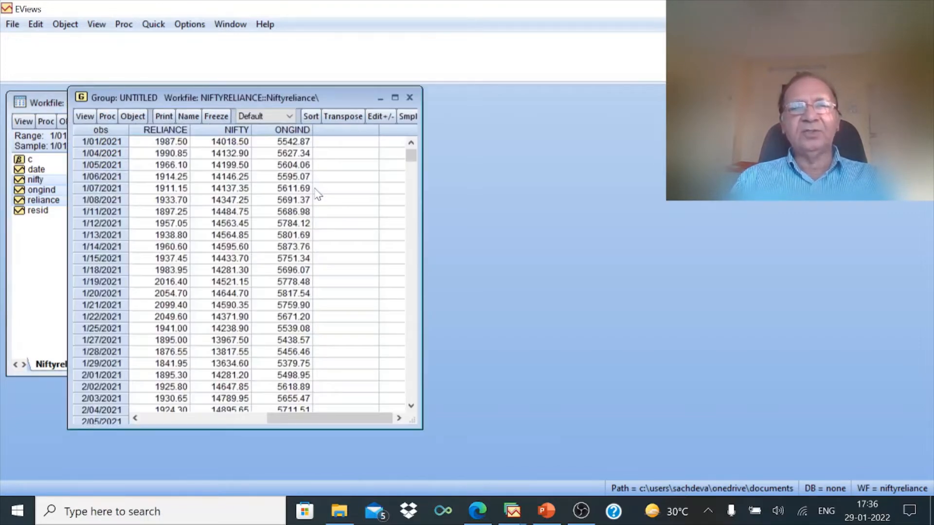
click(395, 98)
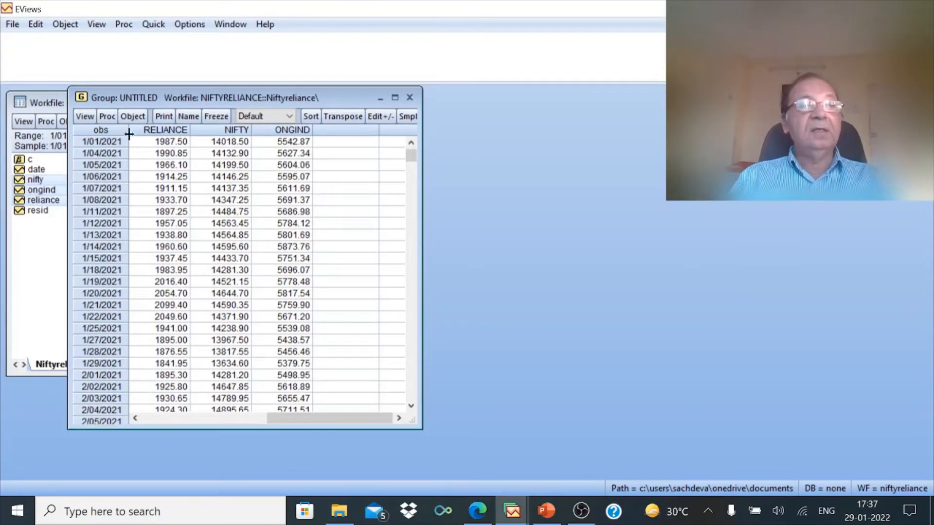
Step: Specify a new equation estimation with reliance as the dependent variable and c and nifty as regressors
click(154, 24)
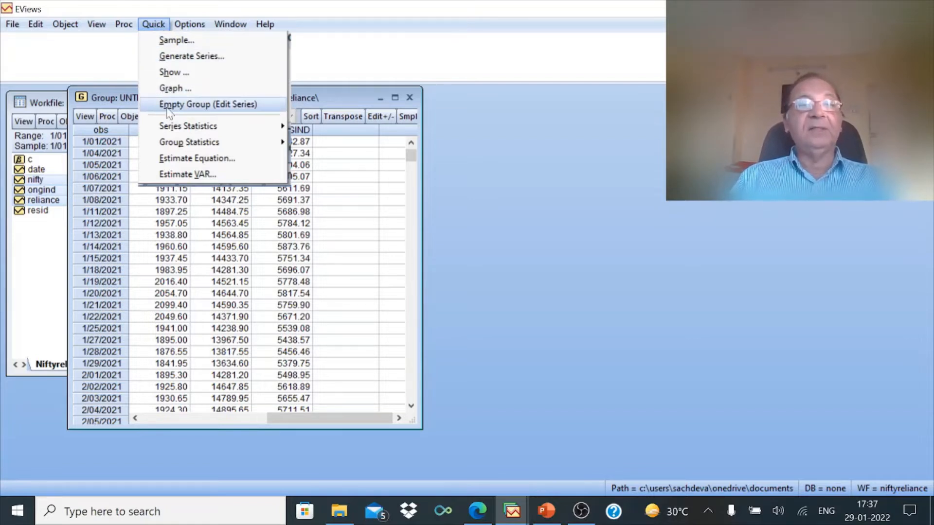
click(181, 160)
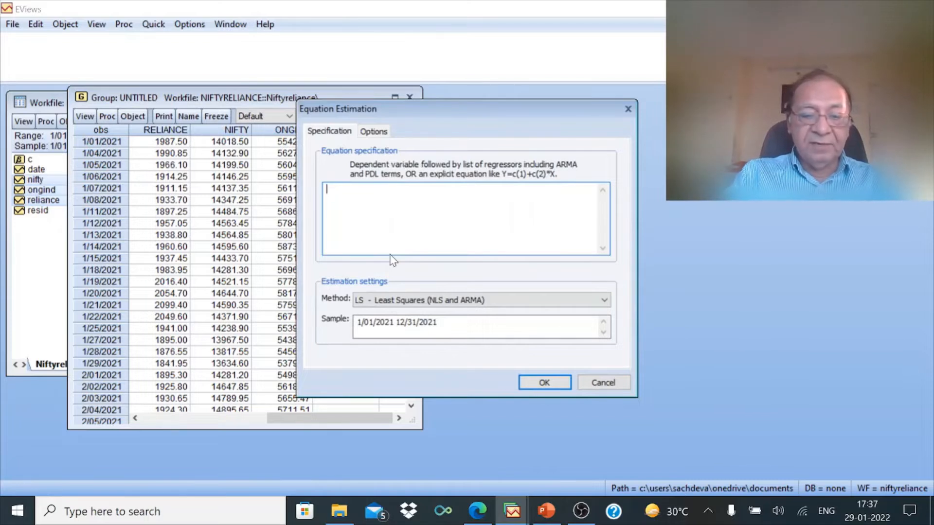
text(relaince)
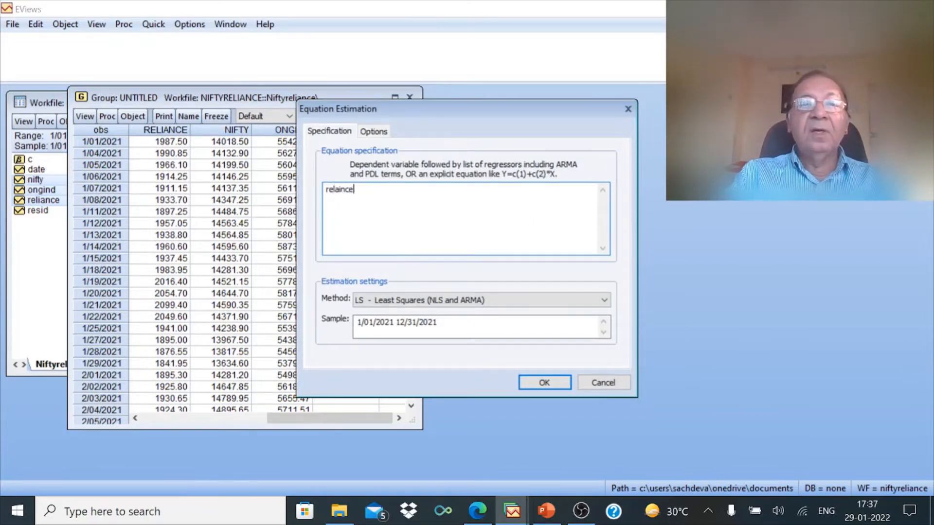
key(BackSpace)
key(BackSpace)
key(BackSpace)
key(BackSpace)
key(BackSpace)
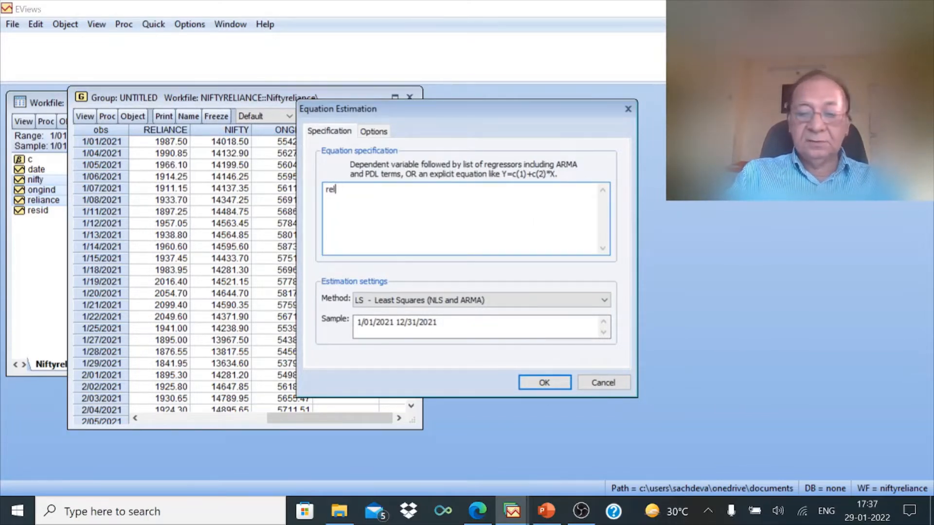
text(iance)
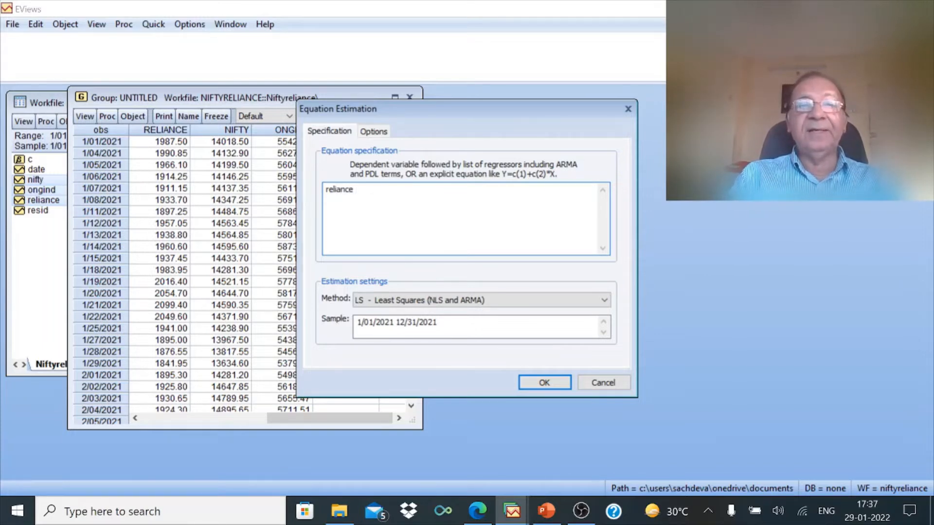
text( c)
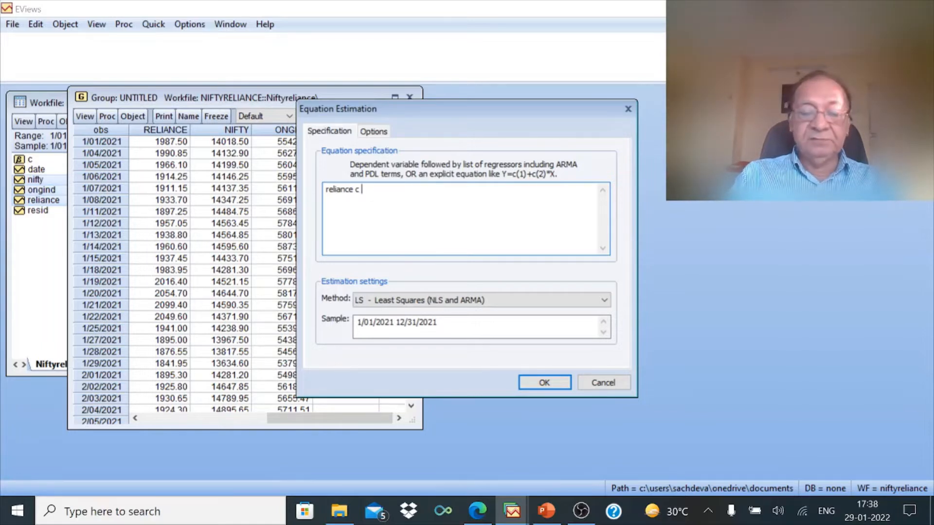
text( nifty)
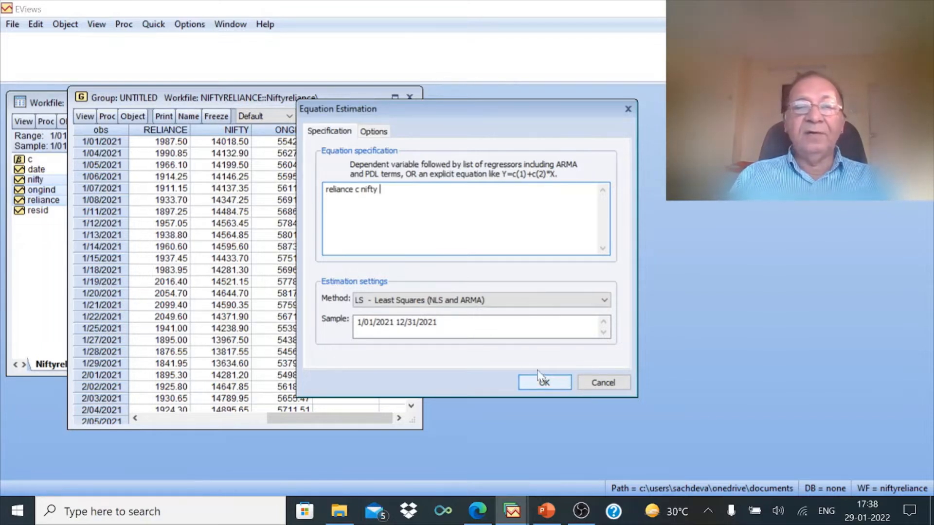
Step: Estimate the equation with the LS - Least Squares (NLS and ARMA) method, and close its output, deleting the untitled equation
click(446, 301)
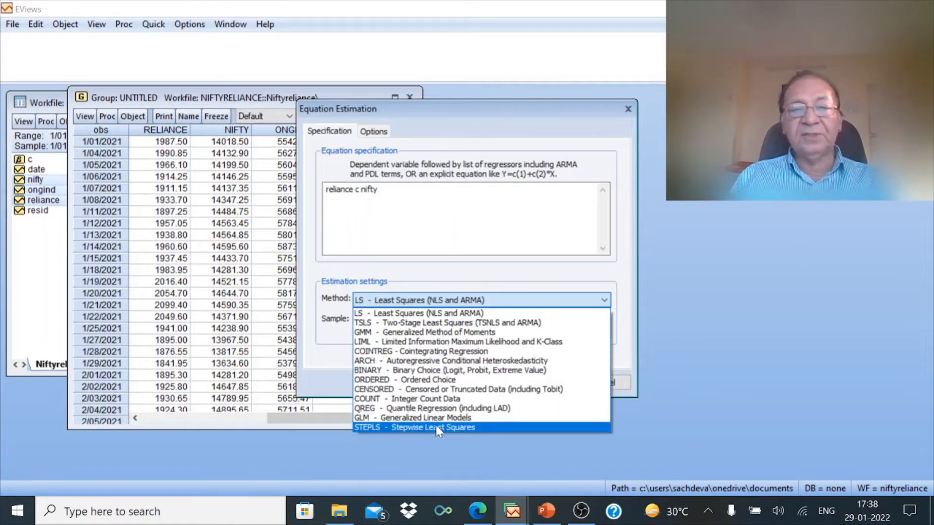
click(453, 306)
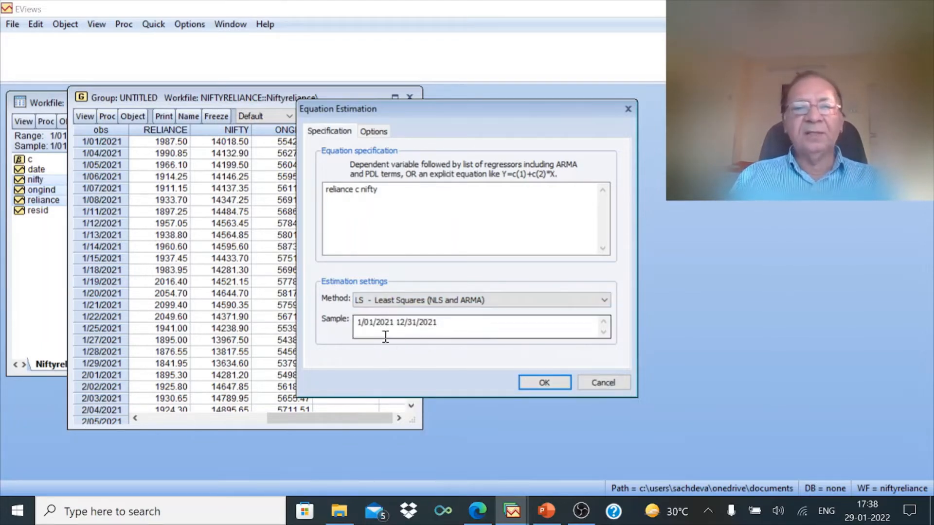
click(546, 382)
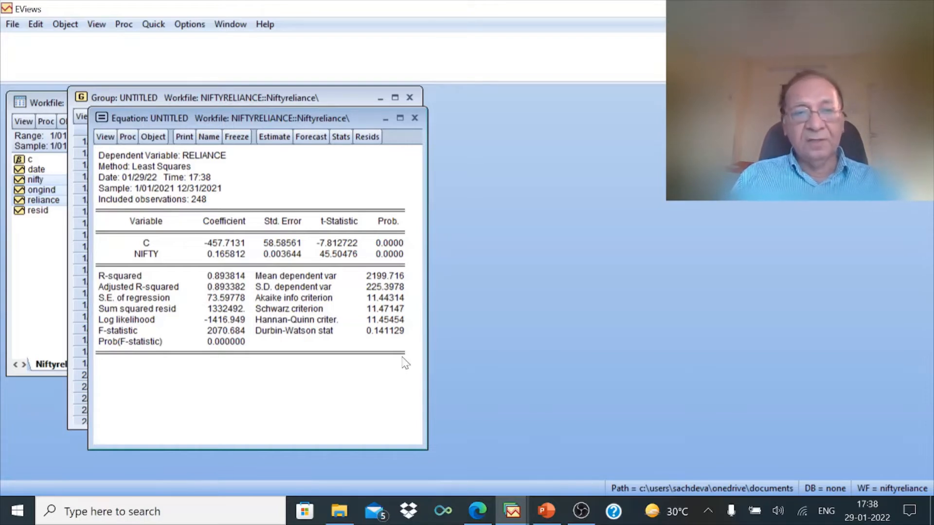
click(414, 118)
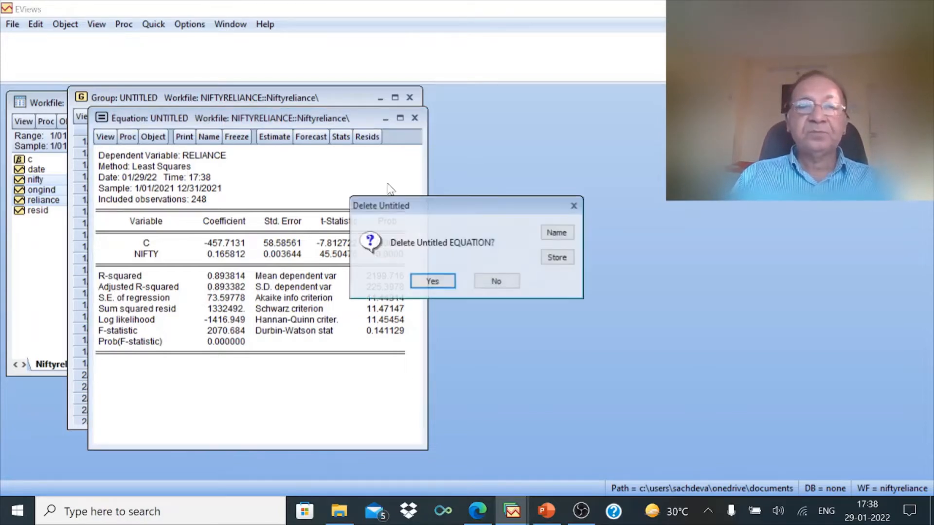
click(432, 282)
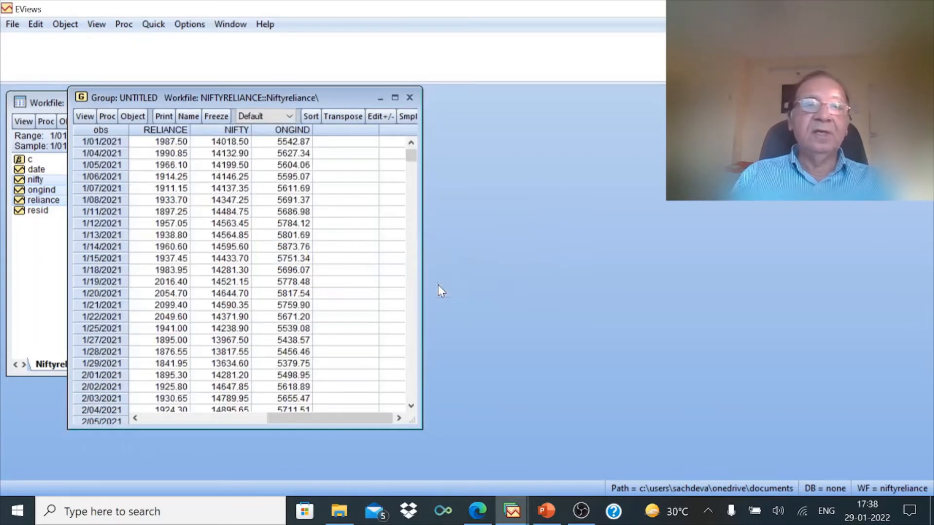
Step: Estimate a new least squares equation with reliance as the dependent variable and c, nifty and ongind as regressors
click(161, 28)
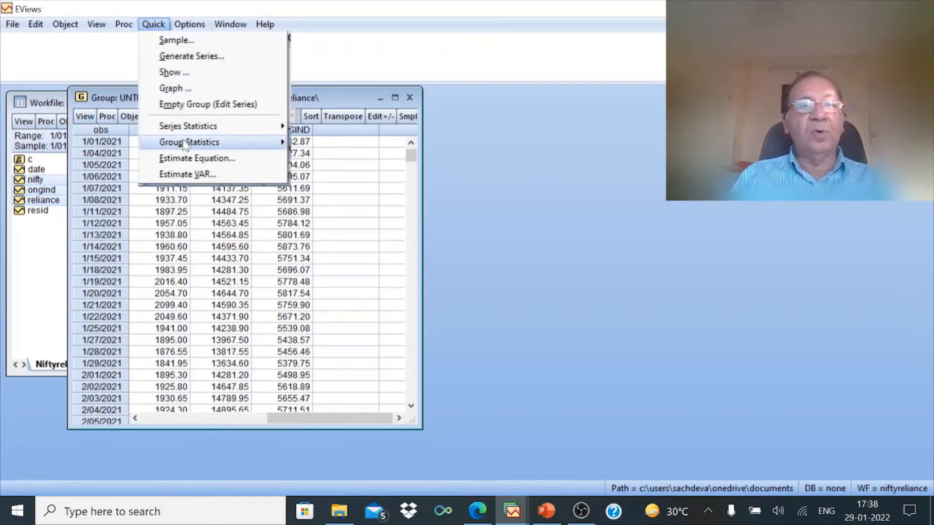
mouse_move(185, 143)
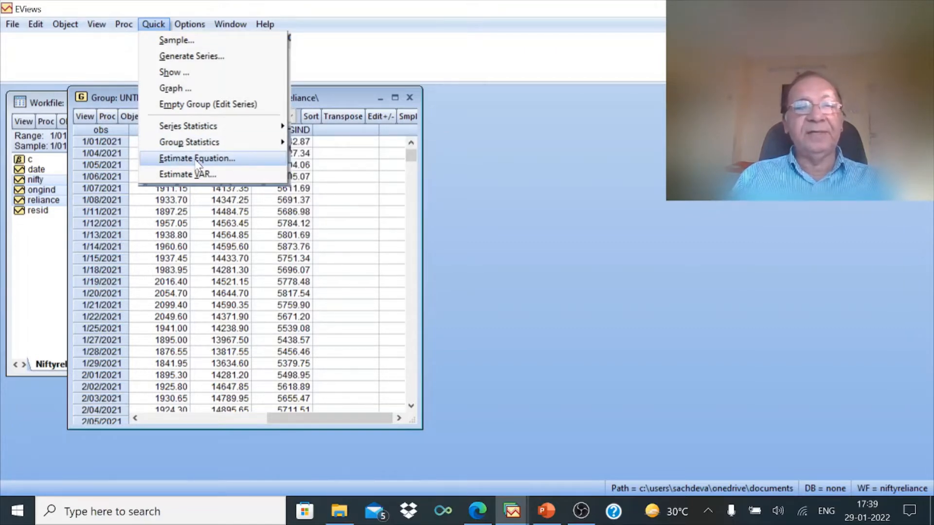
click(197, 159)
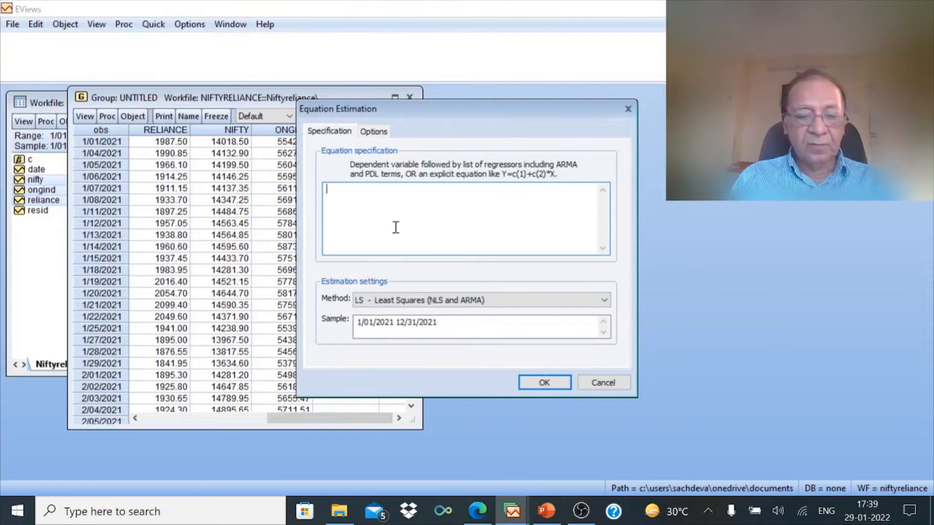
text(relaince)
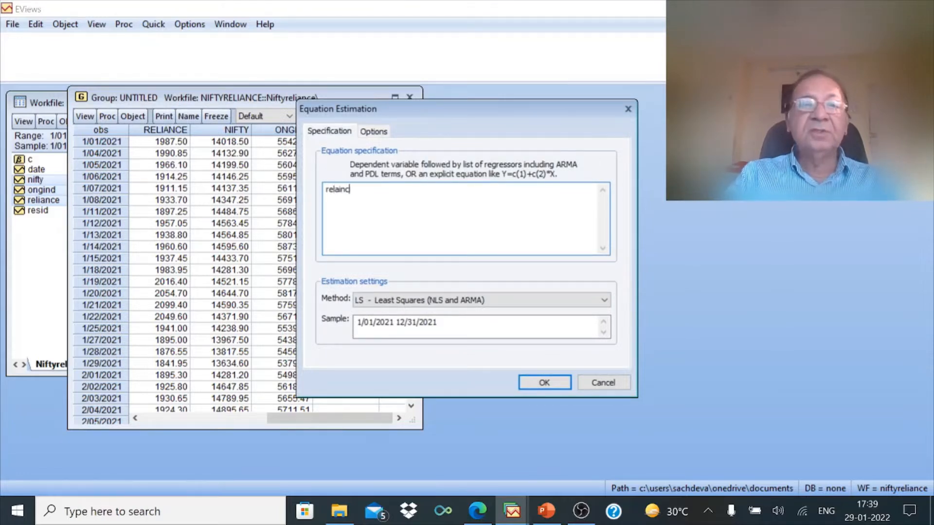
key(BackSpace)
key(BackSpace)
key(BackSpace)
key(BackSpace)
key(BackSpace)
text(i)
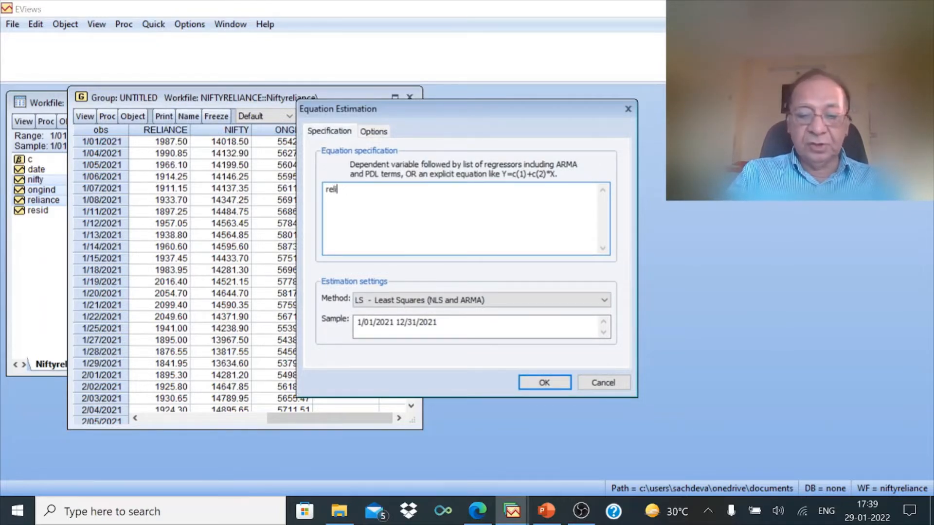
text(ance )
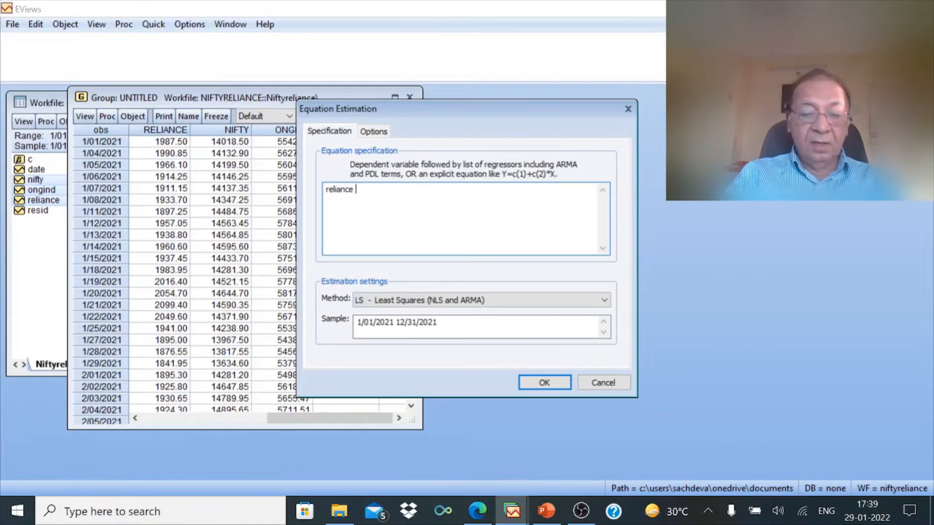
text(c )
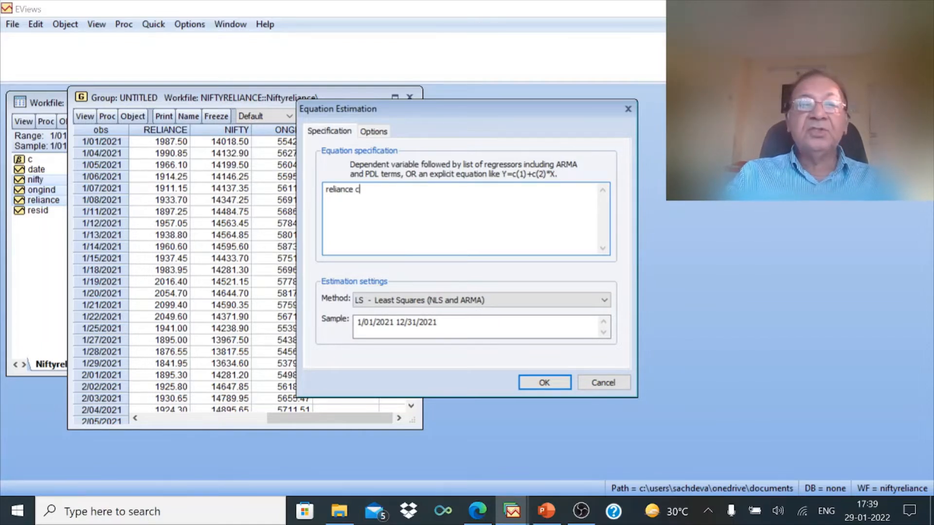
text(nifty)
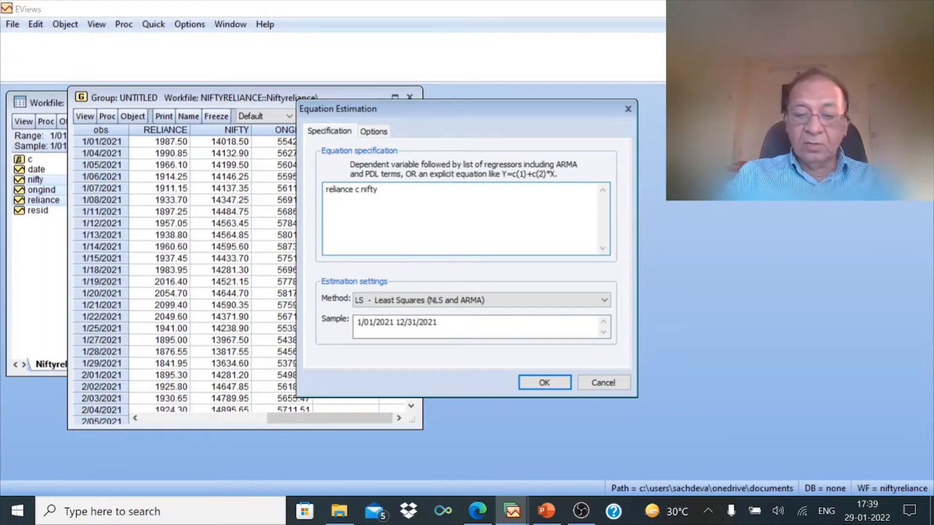
text( on)
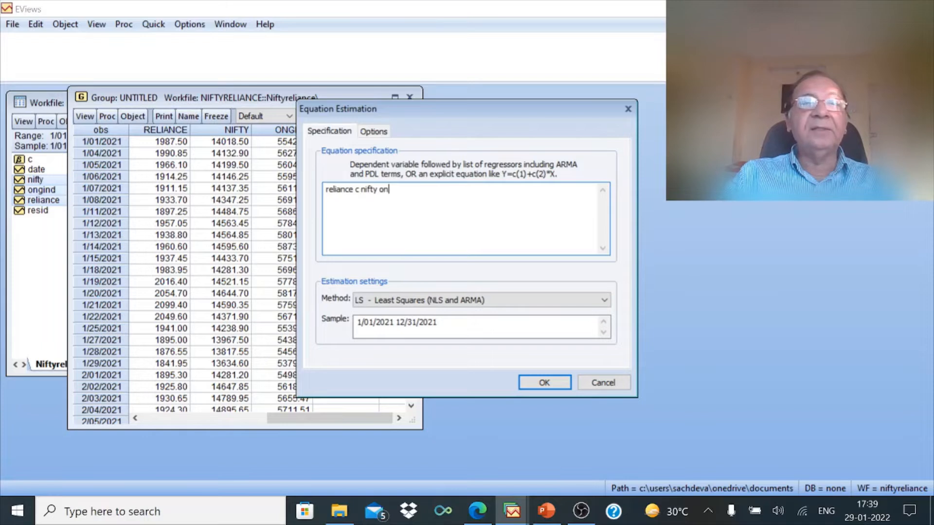
text(gi)
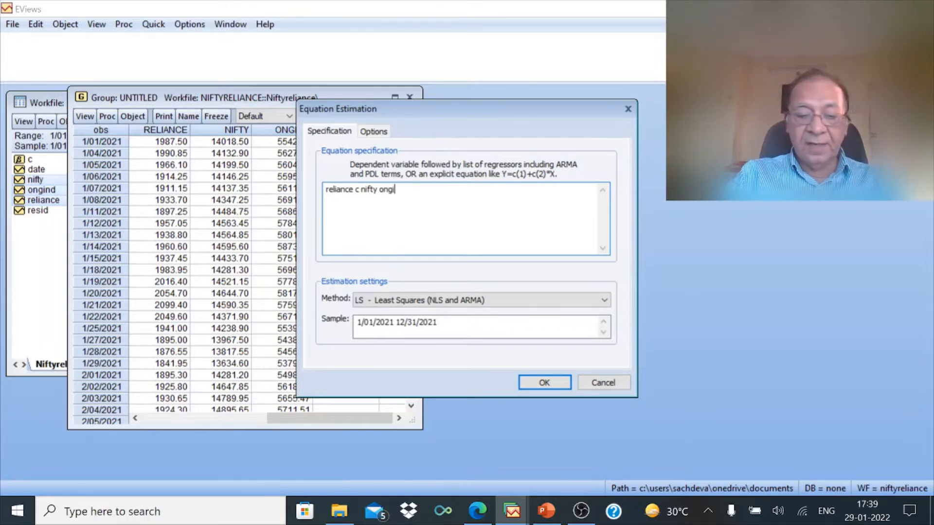
text(nd)
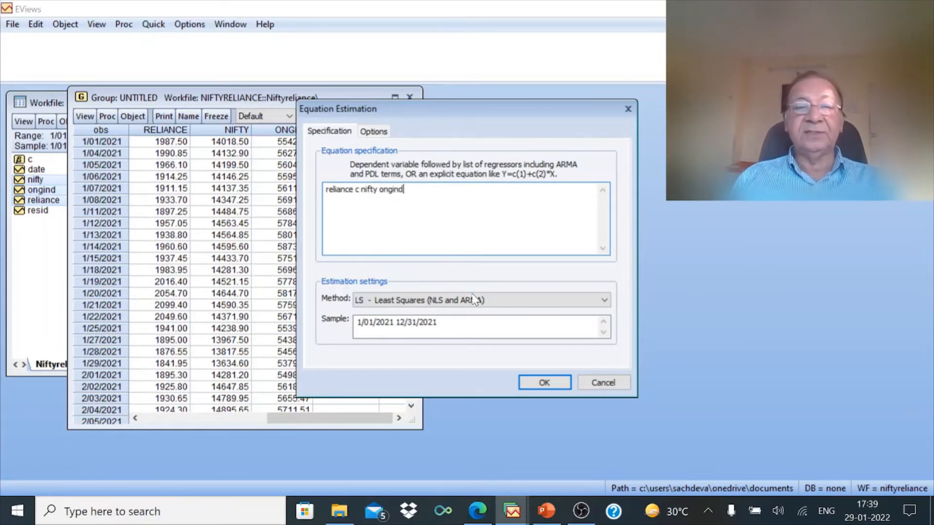
click(558, 382)
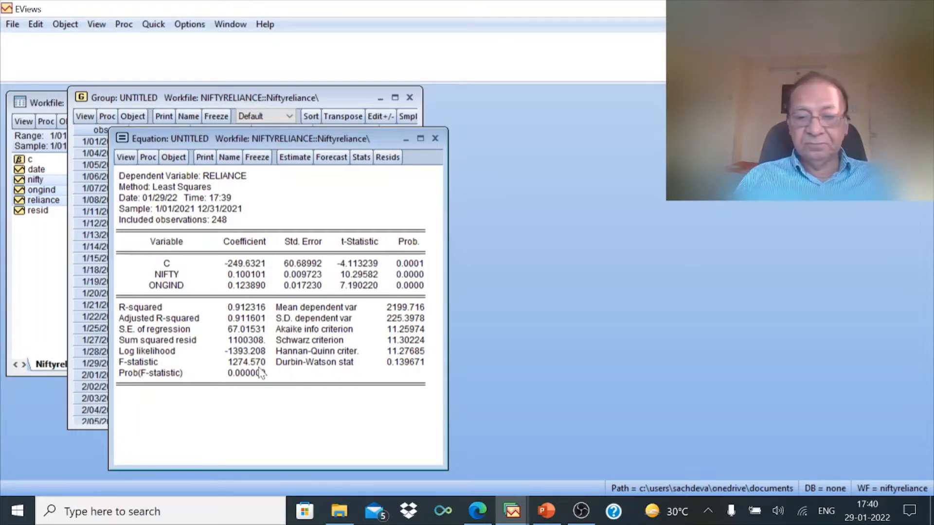
Step: Switch to the PowerPoint slide show to review the written-out regression of Reliance on Nifty and ONGind
key(alt+Tab)
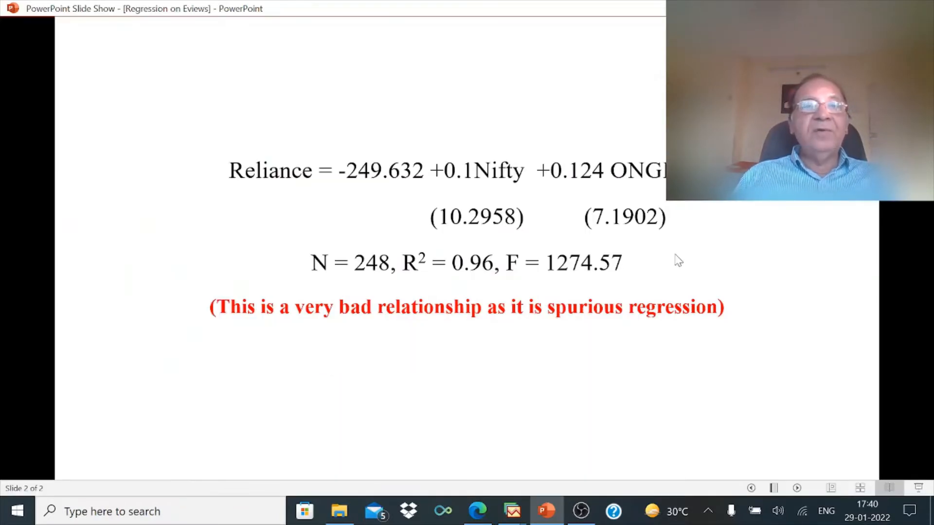
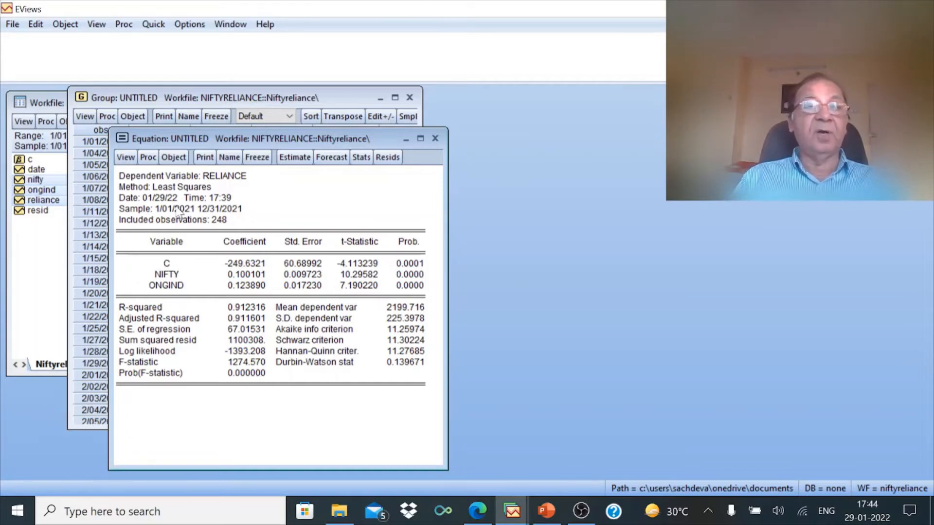
Step: Display the Variance Inflation Factors of the estimated equation with the nifty and ongind regressors
click(125, 157)
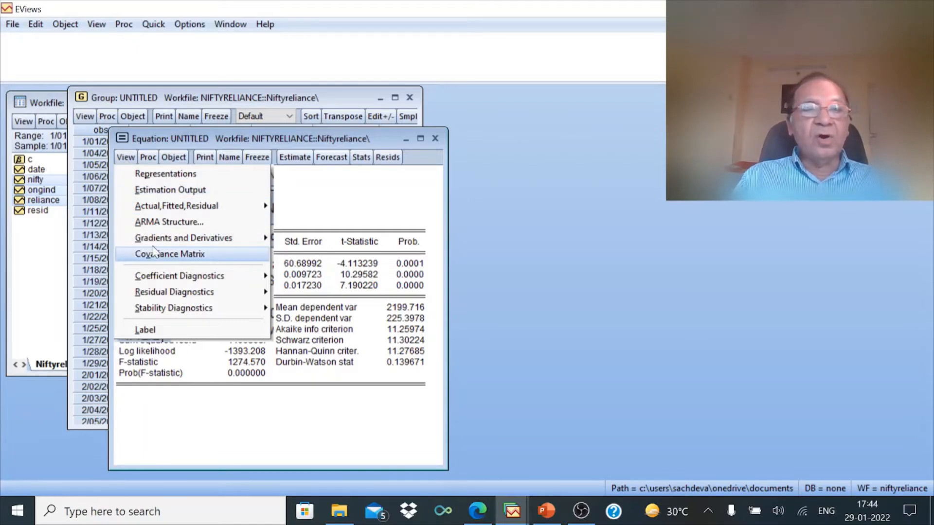
mouse_move(180, 277)
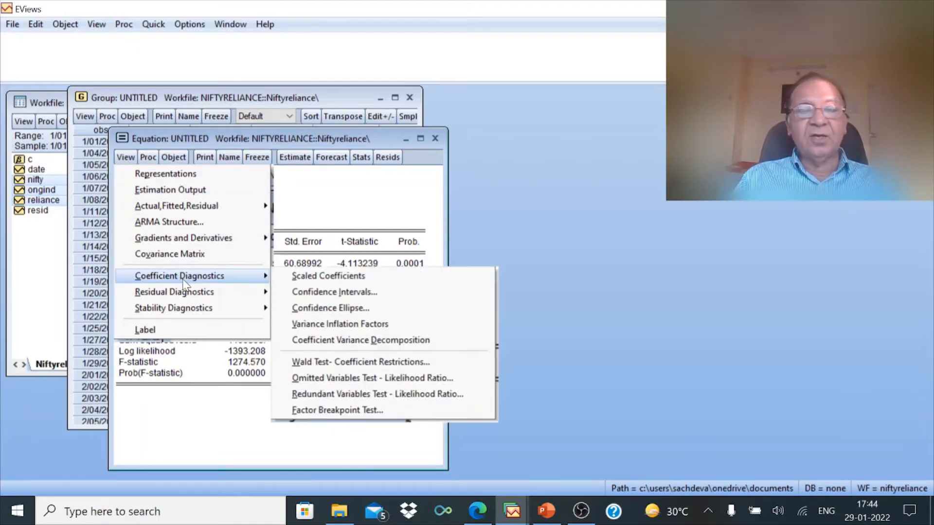
click(317, 325)
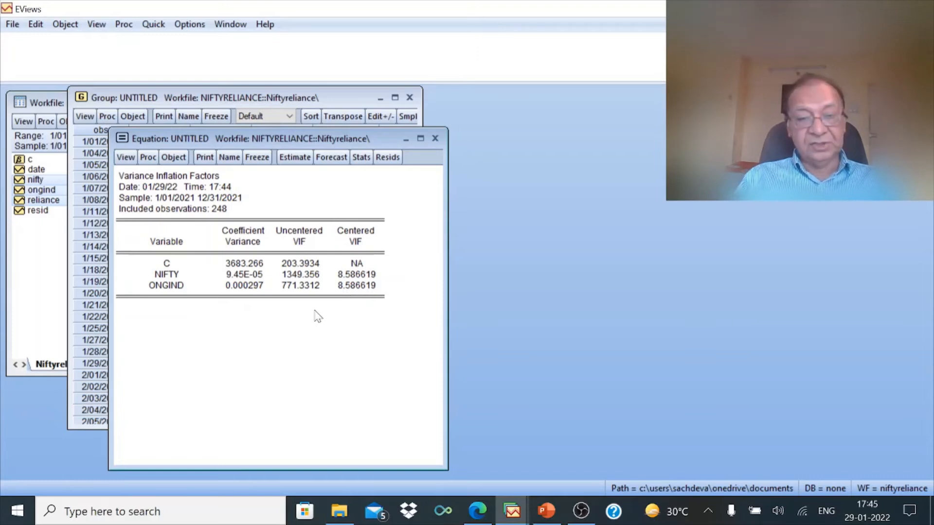
Step: Run a Wald test of coefficient restrictions on the equation with the restriction c(2) = c(3) =0
click(126, 158)
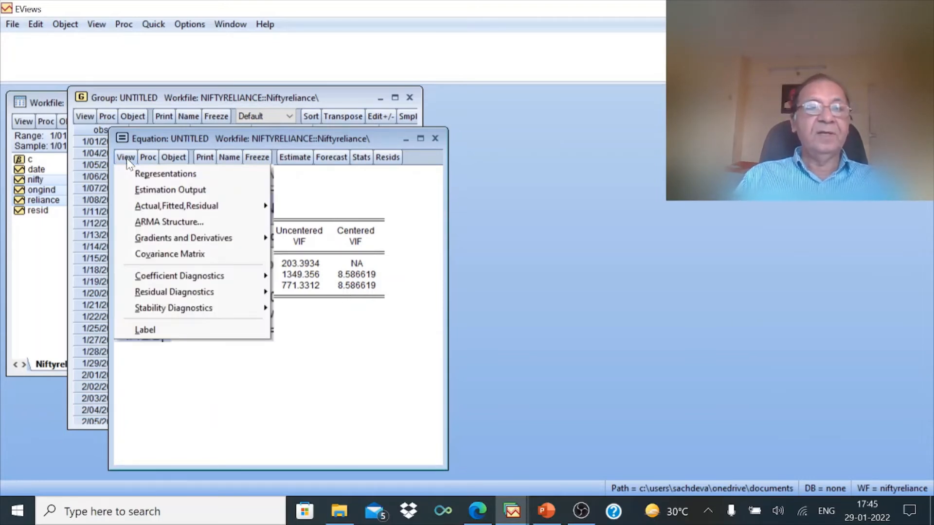
mouse_move(198, 281)
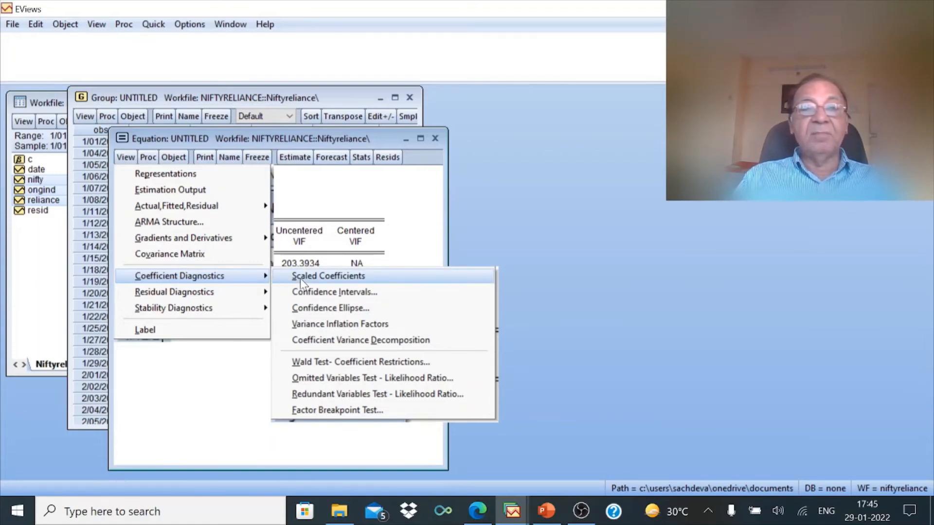
click(312, 362)
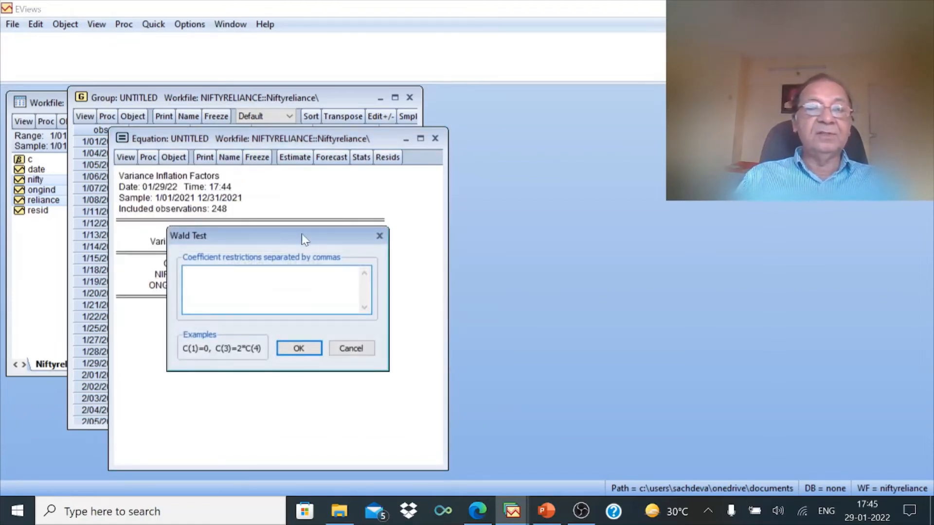
drag(302, 233, 422, 209)
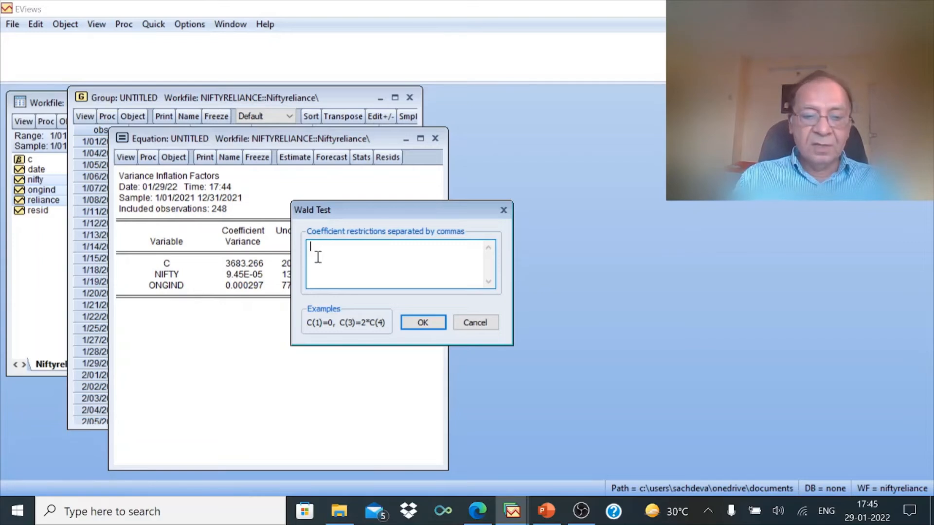
text(c)
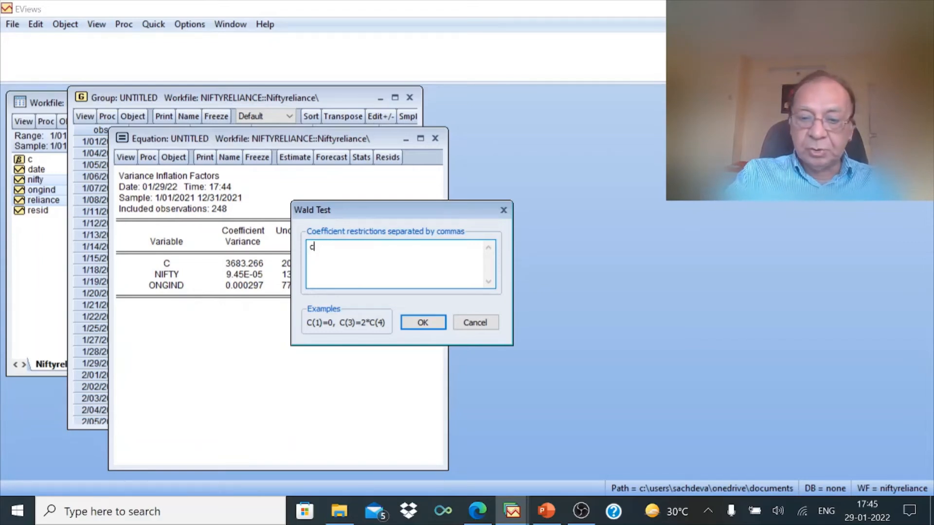
text((20)
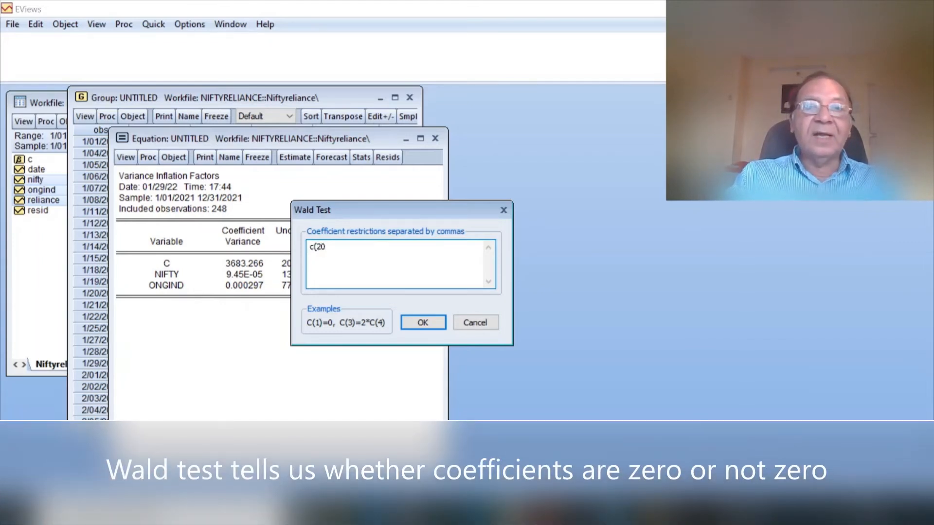
key(BackSpace)
text() =)
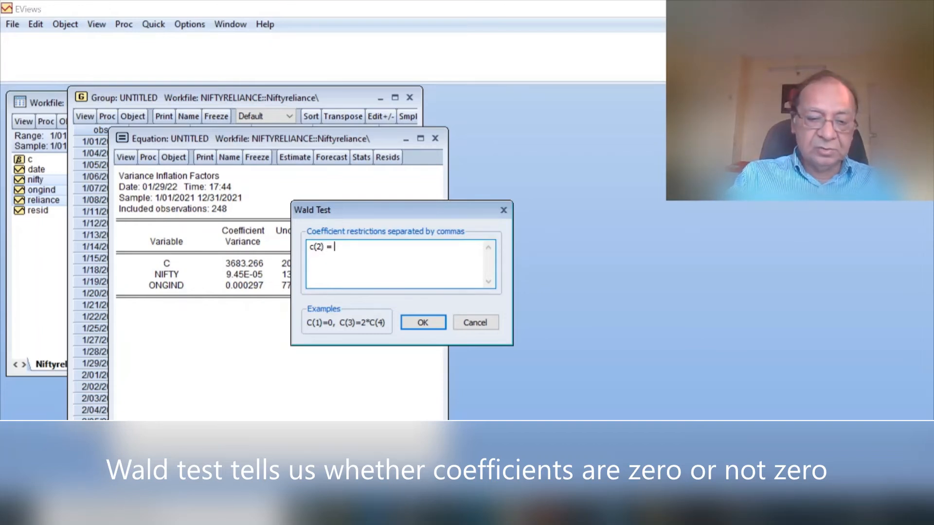
text( c()
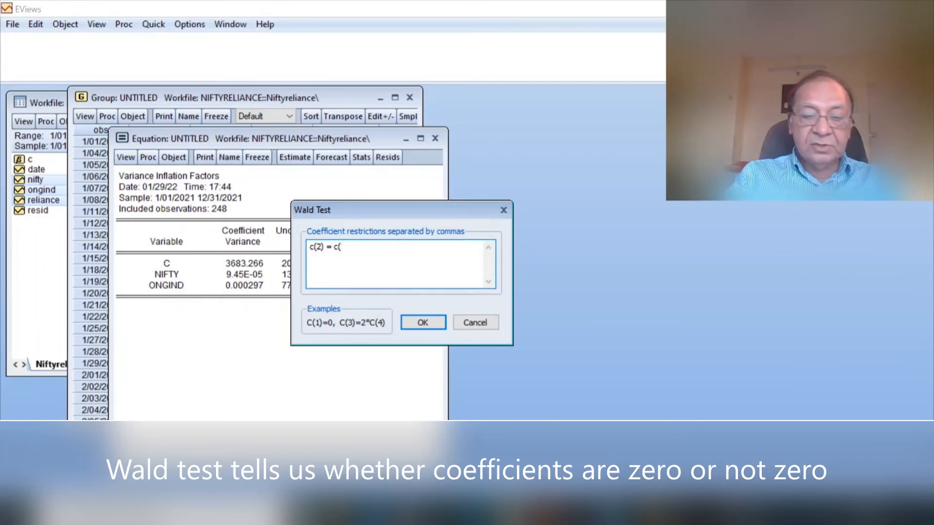
text(3) )
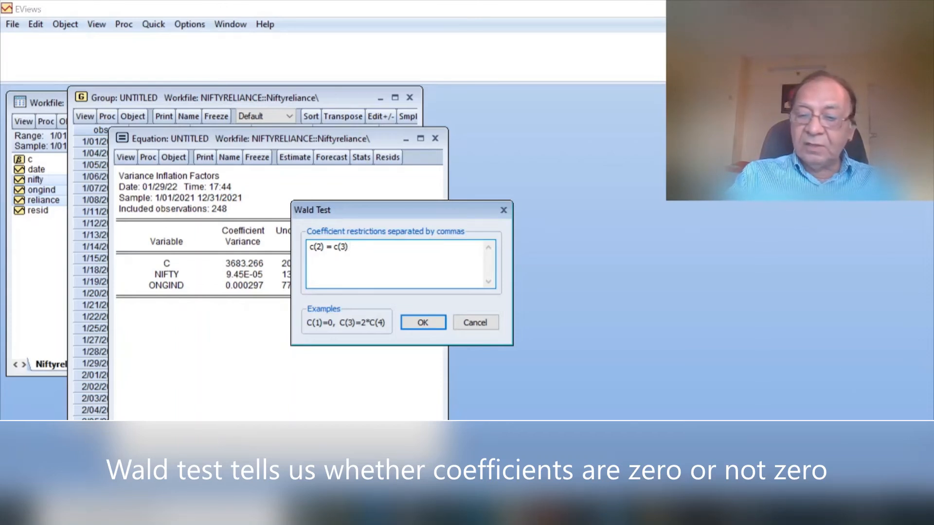
text(=0)
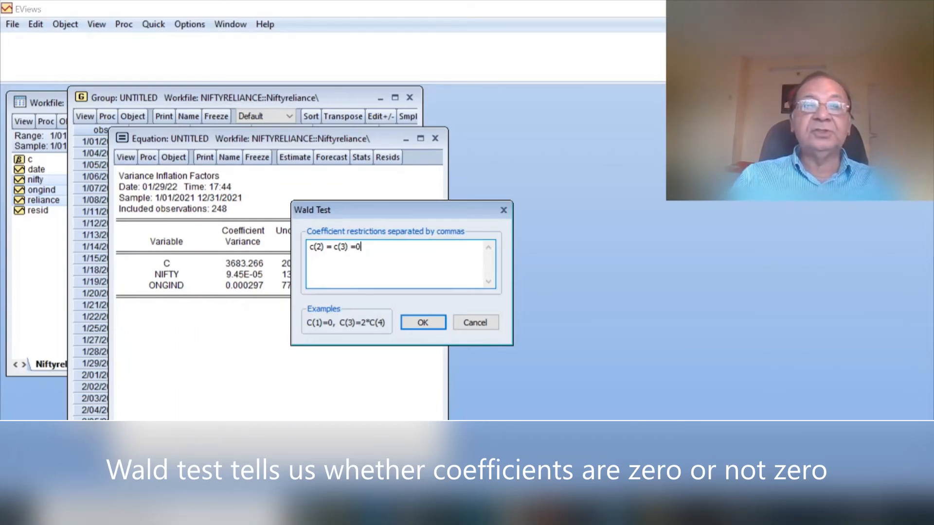
click(423, 326)
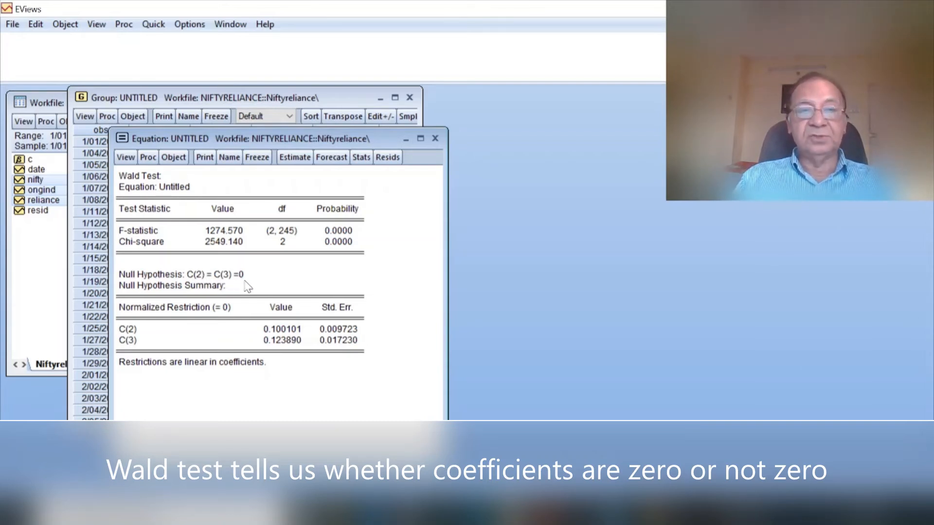
Step: Display the Correlogram - Q-statistics of the equation's residuals with the default number of lags, and look through its rows
click(124, 159)
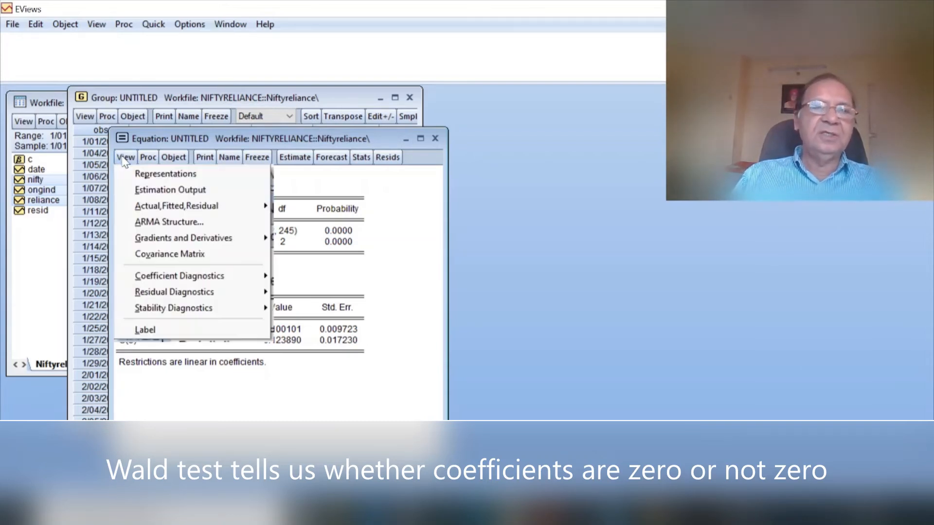
mouse_move(198, 297)
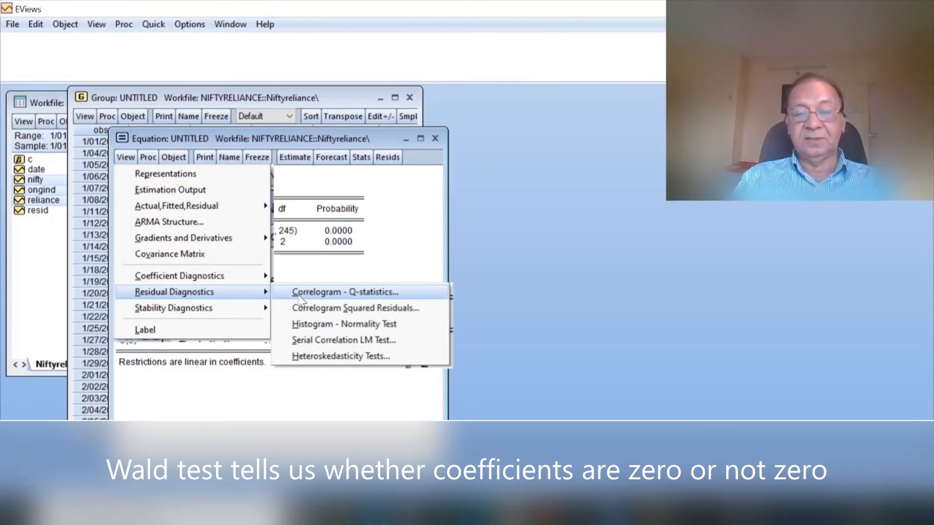
click(299, 296)
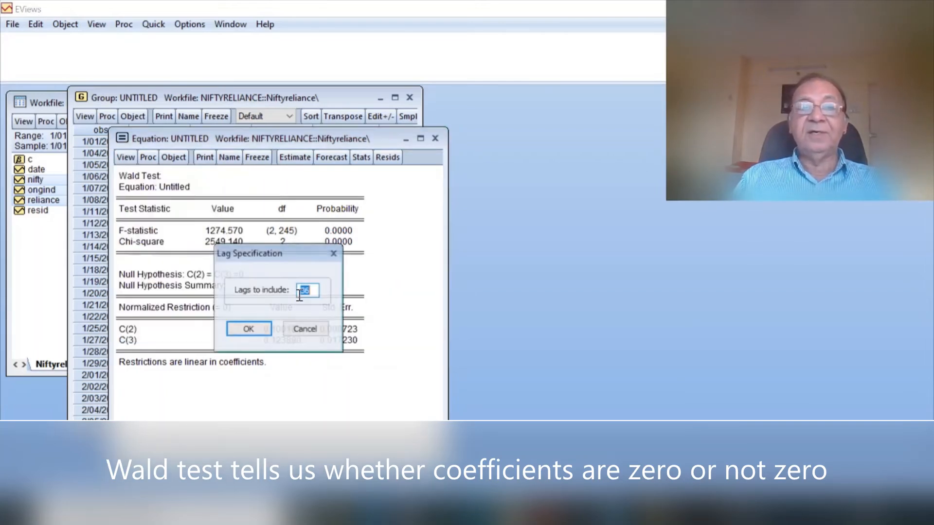
click(238, 330)
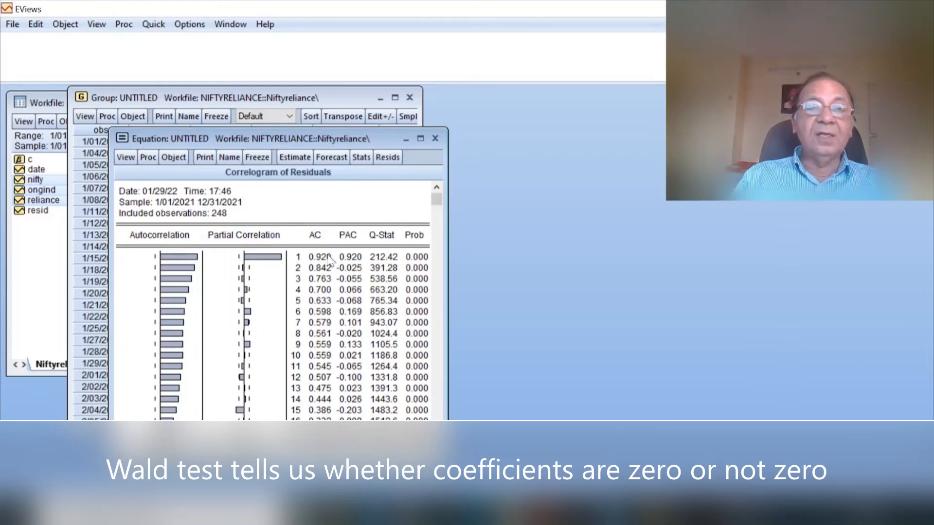
scroll(335, 321, down, 3)
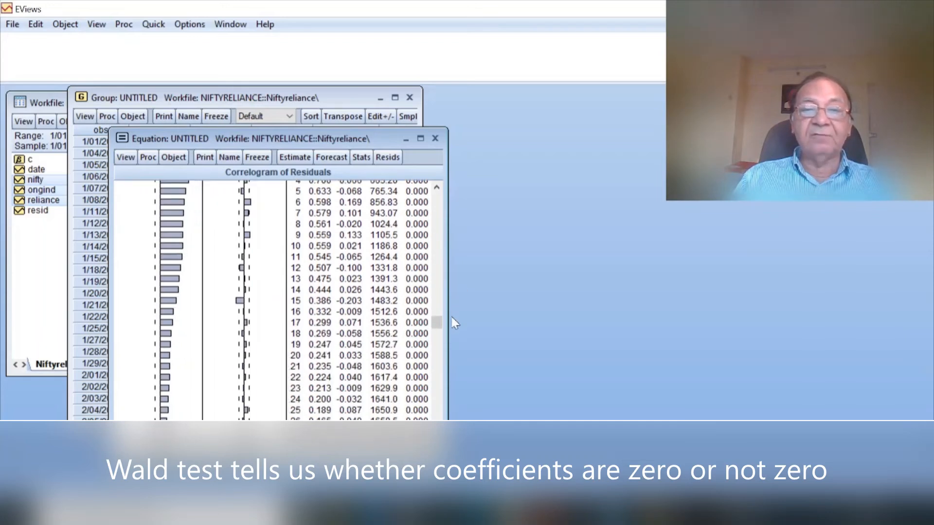
drag(435, 324, 436, 196)
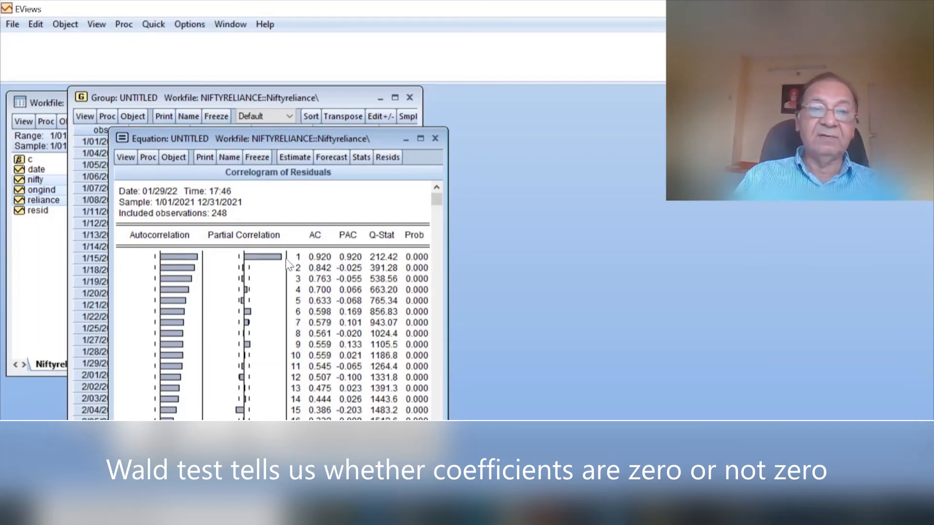
Step: Run the Histogram - Normality Test on the equation's residuals
click(126, 159)
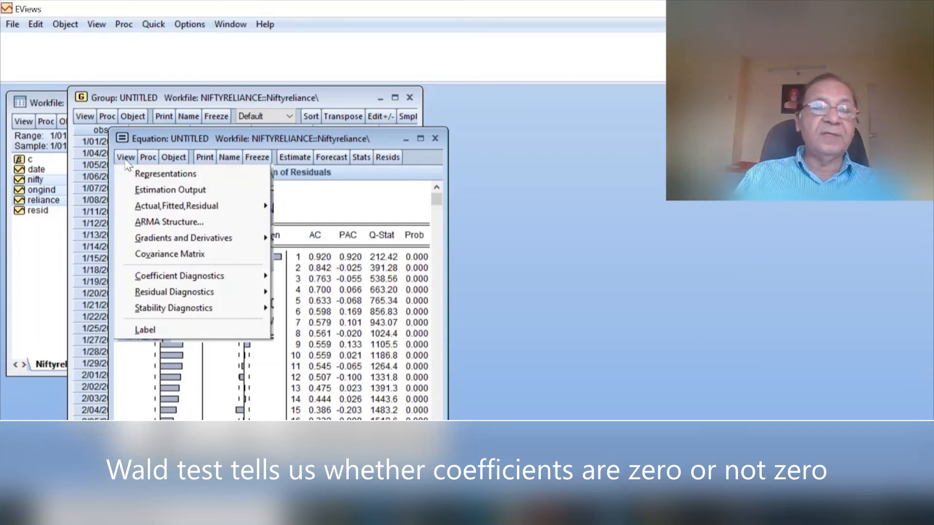
mouse_move(168, 297)
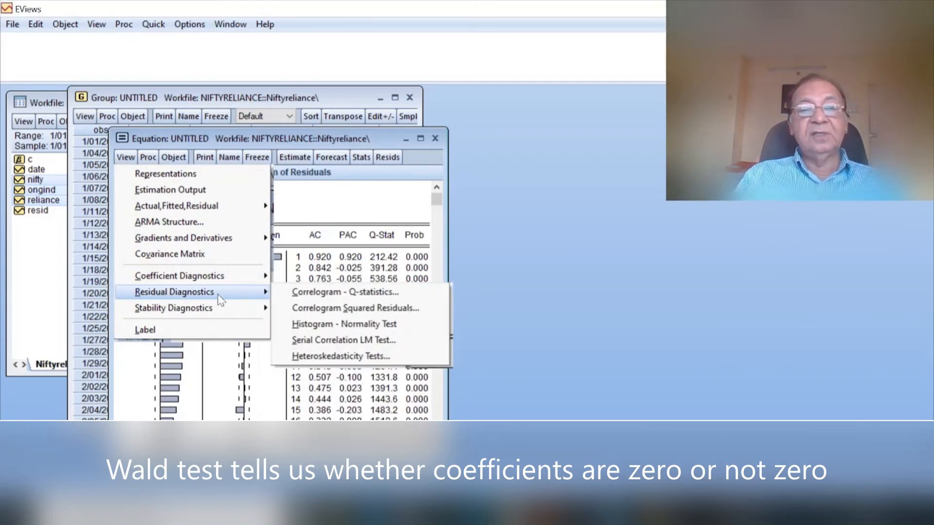
click(303, 330)
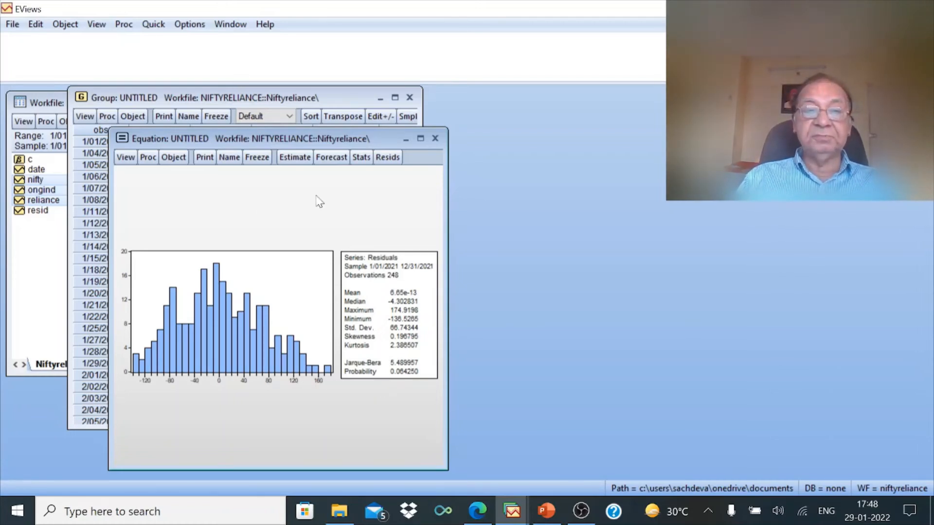
Step: Run the Serial Correlation LM Test on the equation's residuals with 2 lags included
click(125, 158)
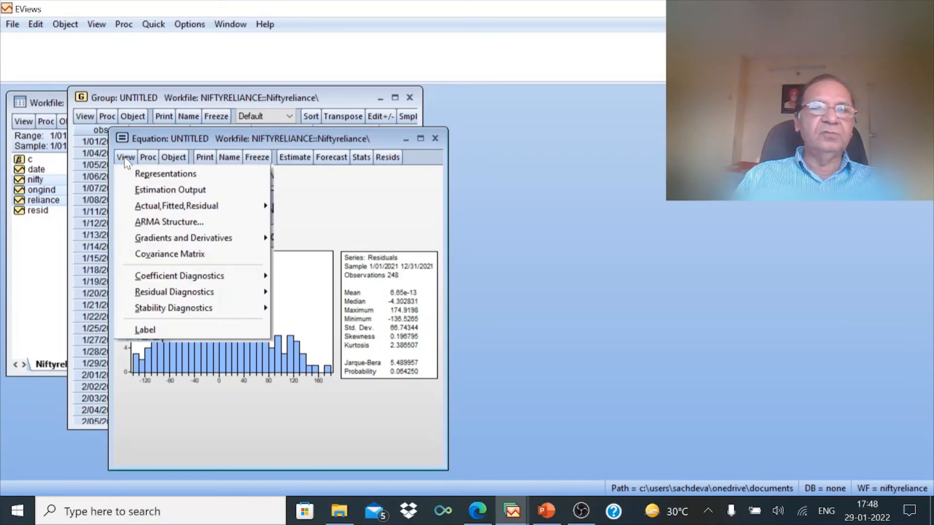
mouse_move(206, 293)
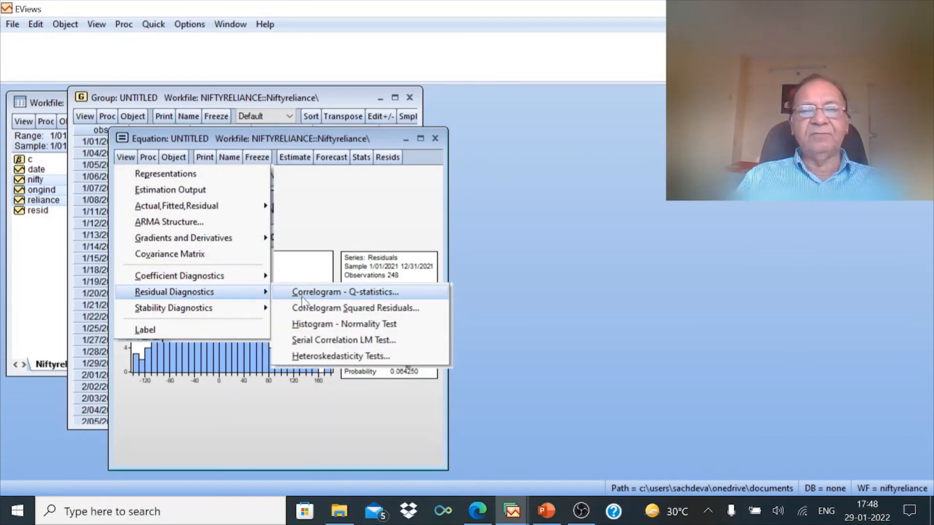
click(308, 341)
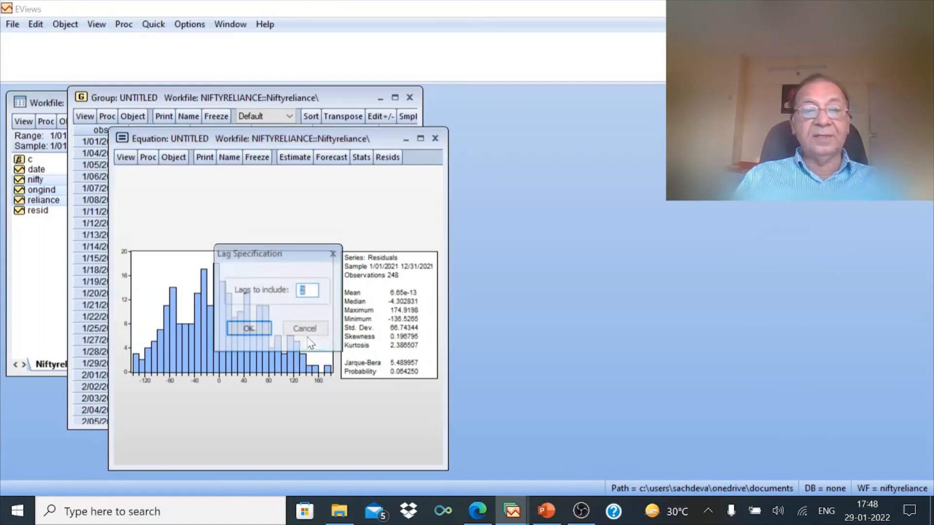
click(254, 329)
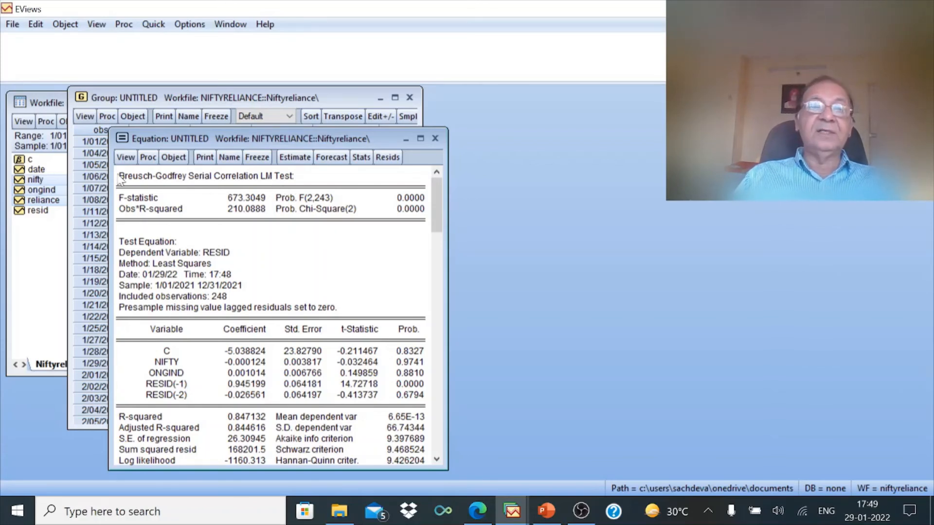
Step: Run the Breusch-Pagan-Godfrey heteroskedasticity test on the equation with c, nifty and ongind as regressors
click(124, 162)
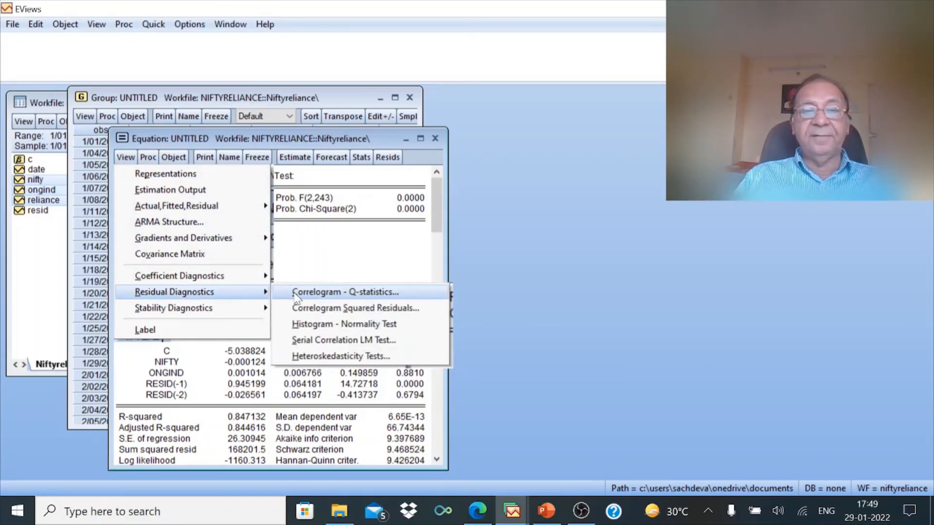
click(305, 357)
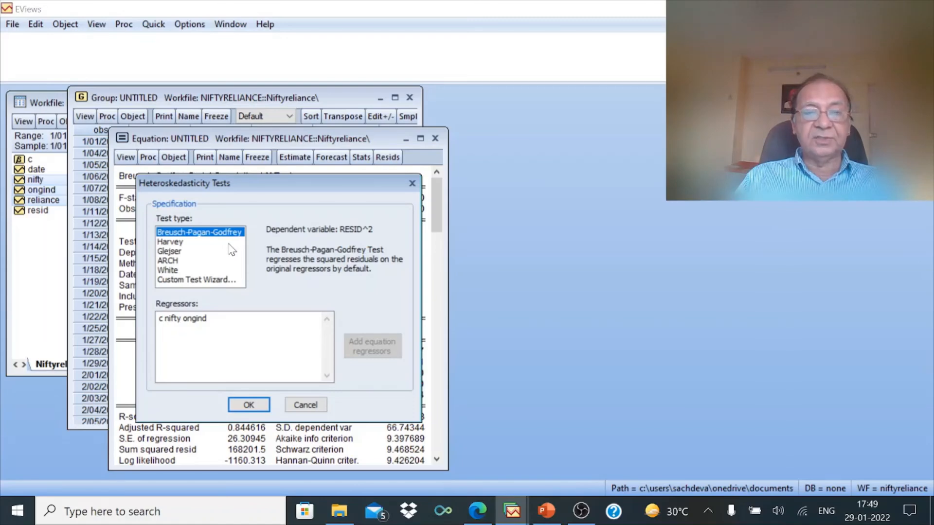
click(249, 405)
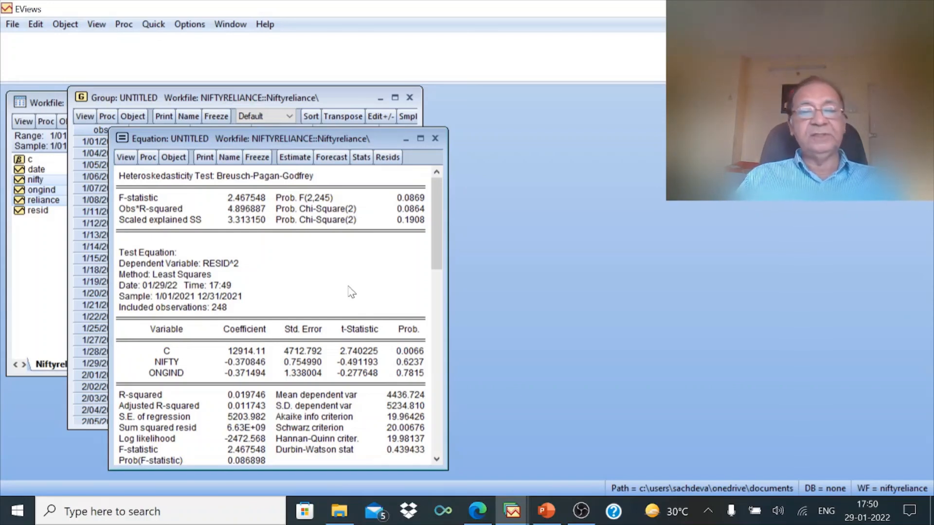
Step: Switch to the PowerPoint slide show to review the written-out Reliance regression, and return to the EViews test output
click(544, 509)
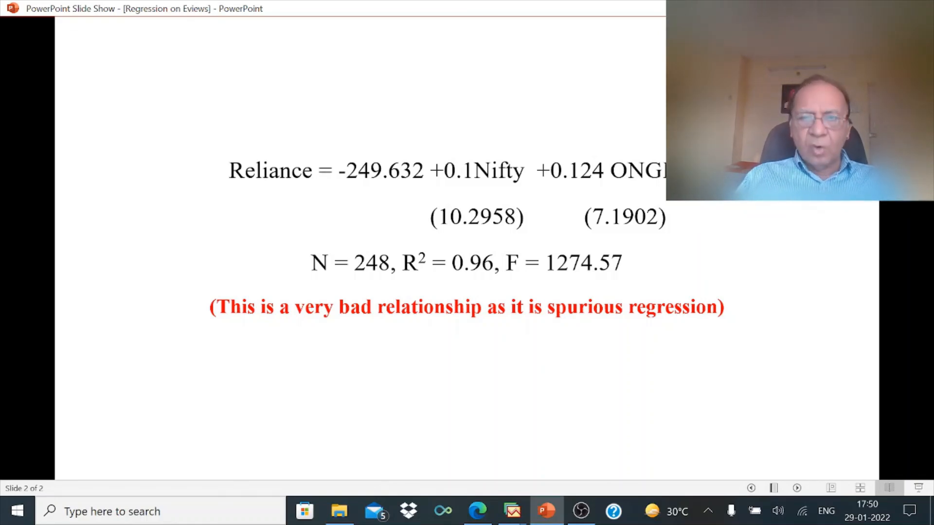
mouse_move(548, 514)
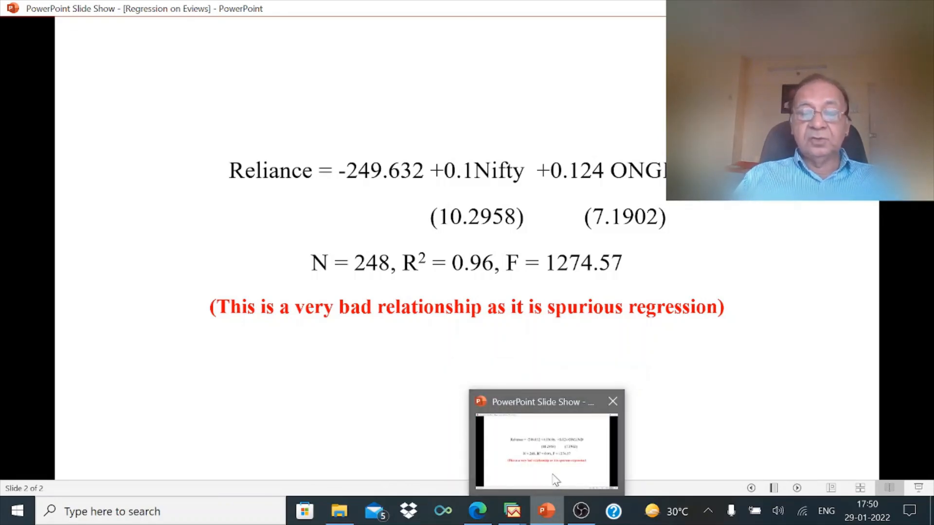
click(511, 512)
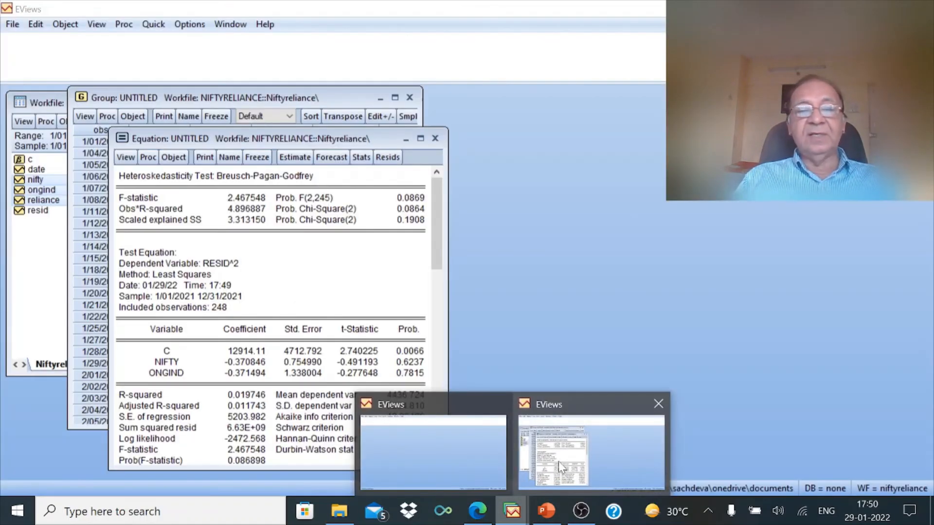
click(558, 461)
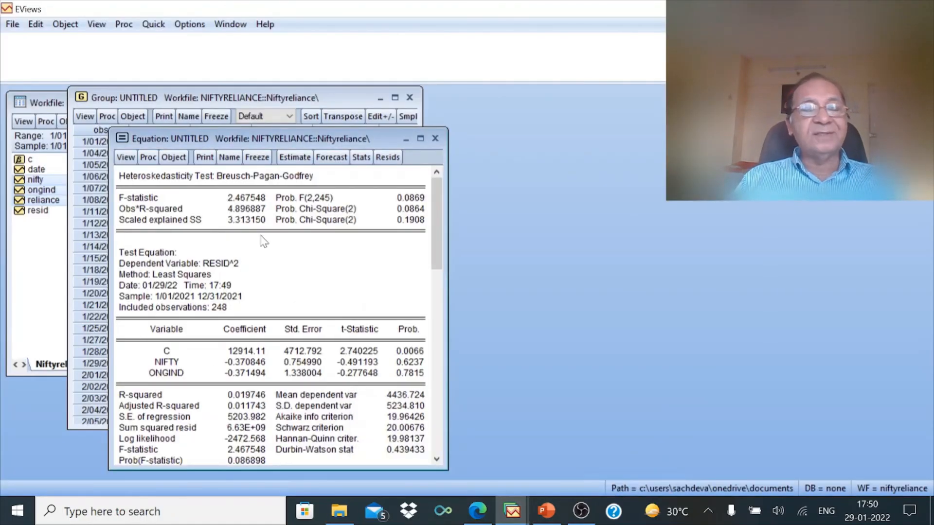